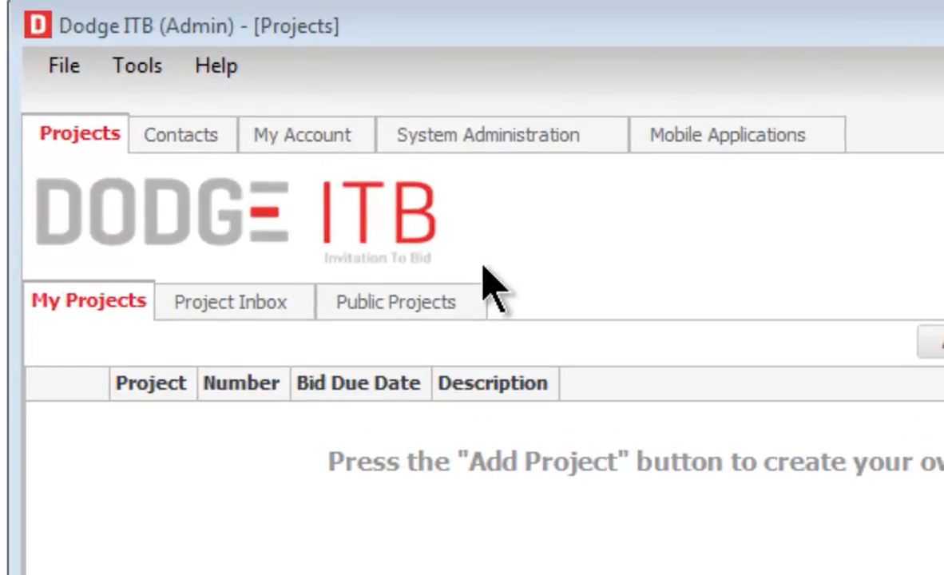
- Switch to the Contacts tab to show the address books and the All Contacts list
click(180, 135)
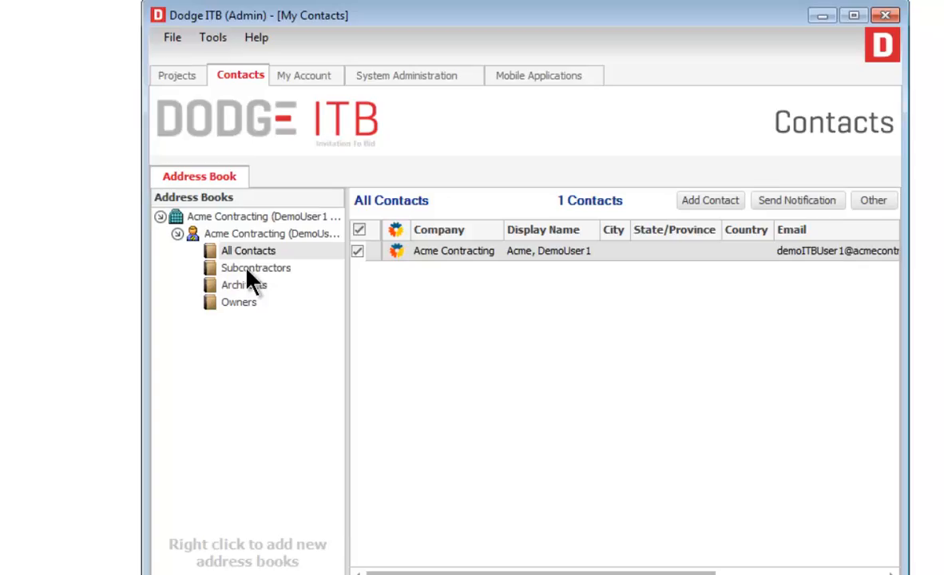
- Copy the Acme Contracting row from All Contacts into the Subcontractors address book
click(354, 298)
click(246, 284)
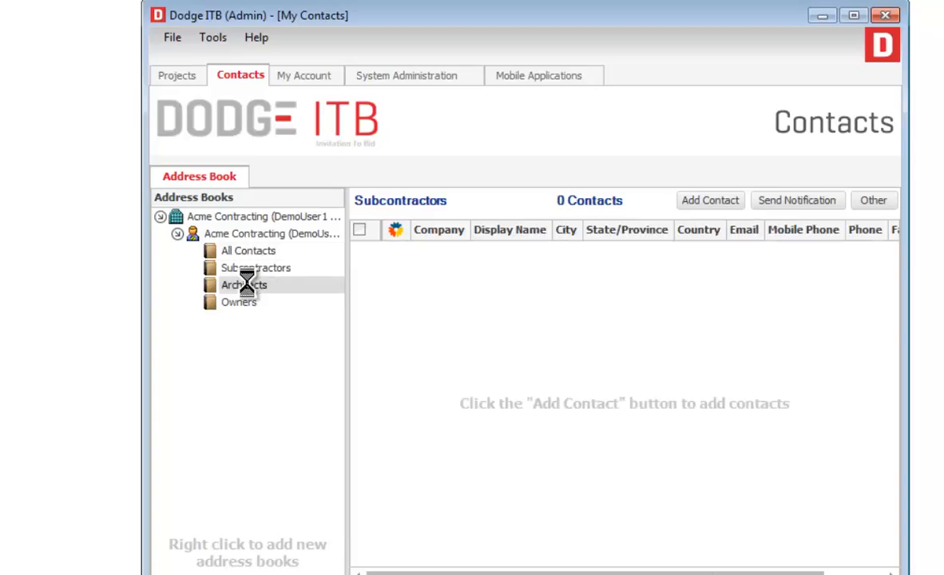
click(249, 251)
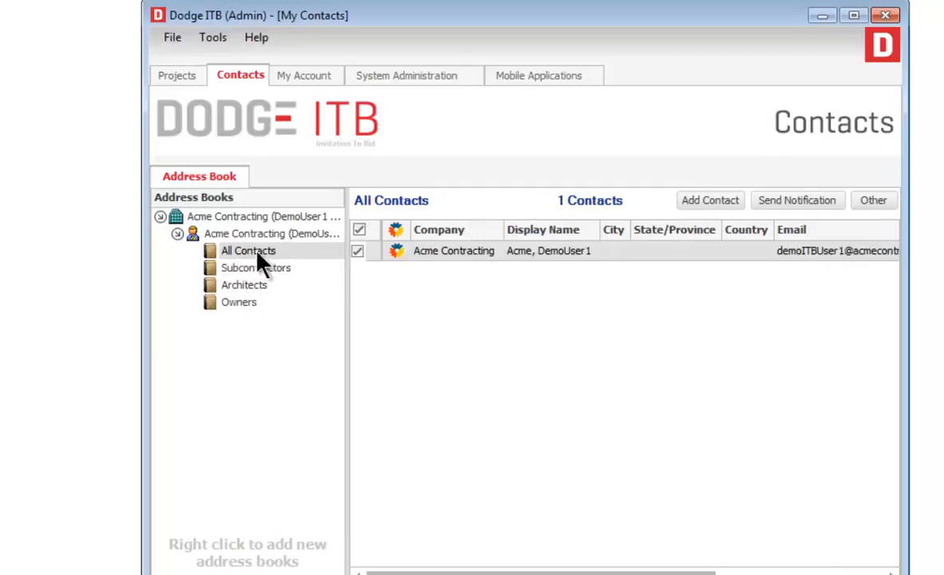
drag(496, 258, 255, 274)
click(255, 270)
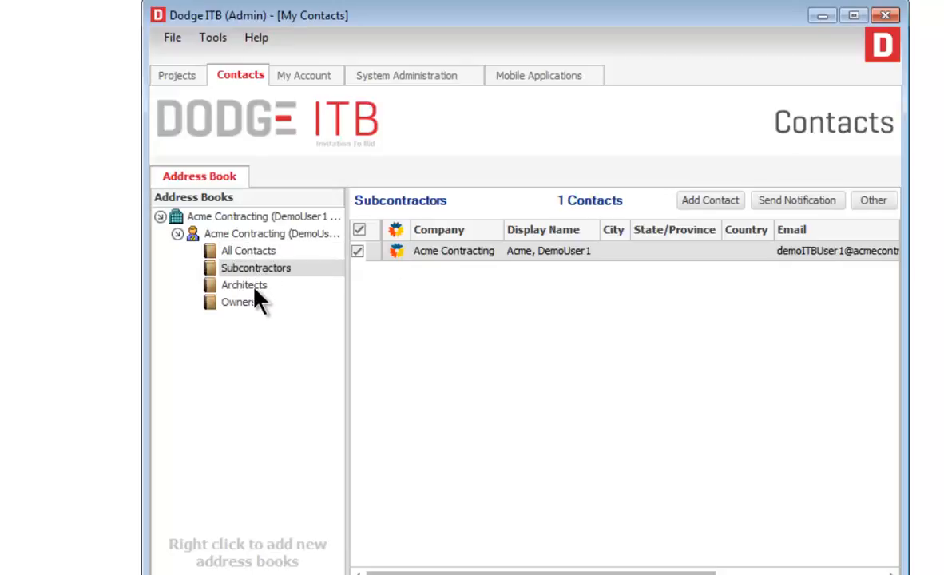
click(253, 287)
click(254, 269)
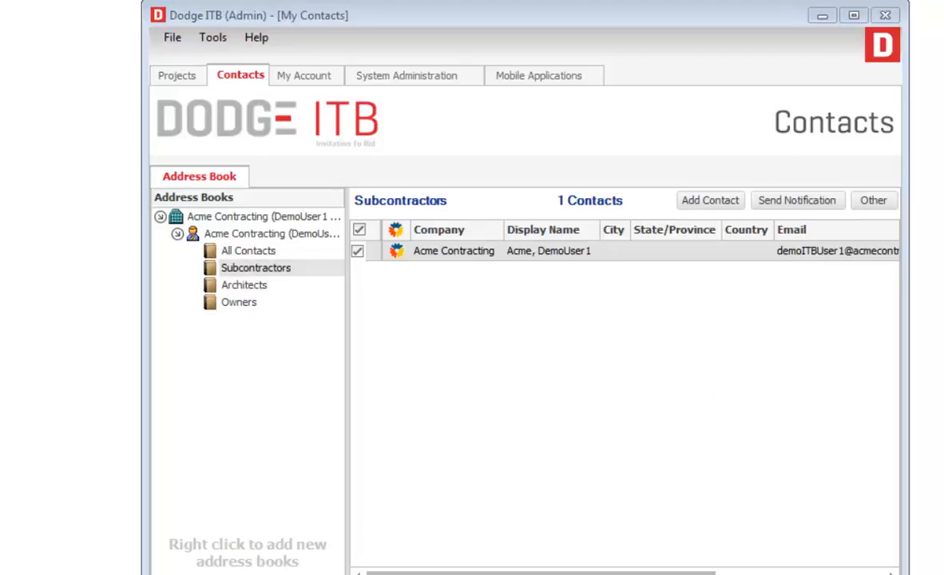
click(249, 251)
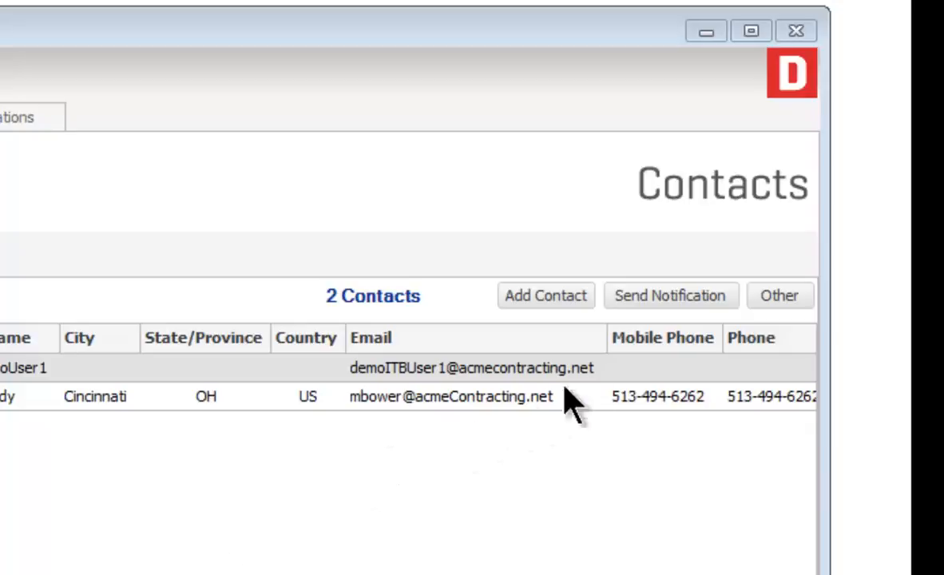
click(767, 302)
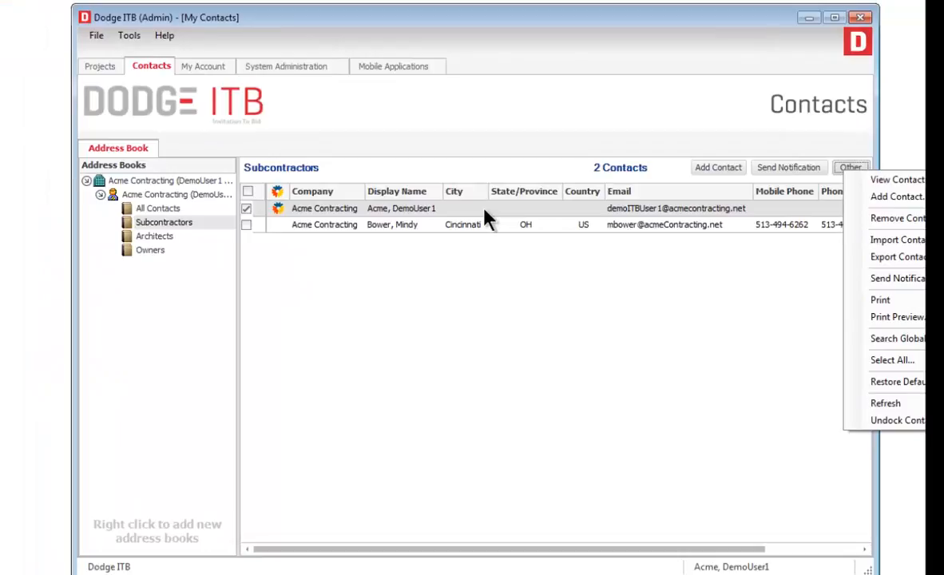
right_click(485, 213)
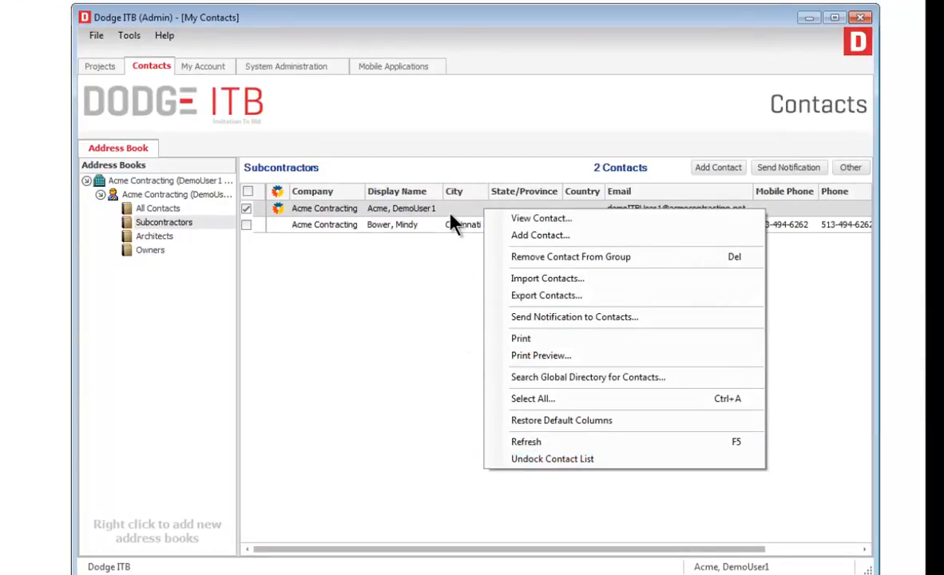
key(Escape)
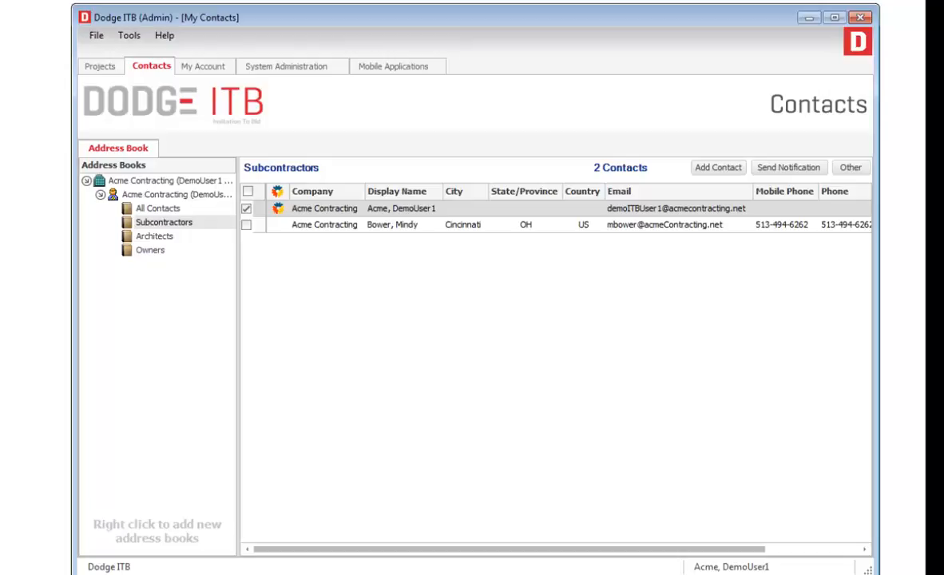
- Start a new Subcontractors contact and enter the contact's e-mail address
click(709, 170)
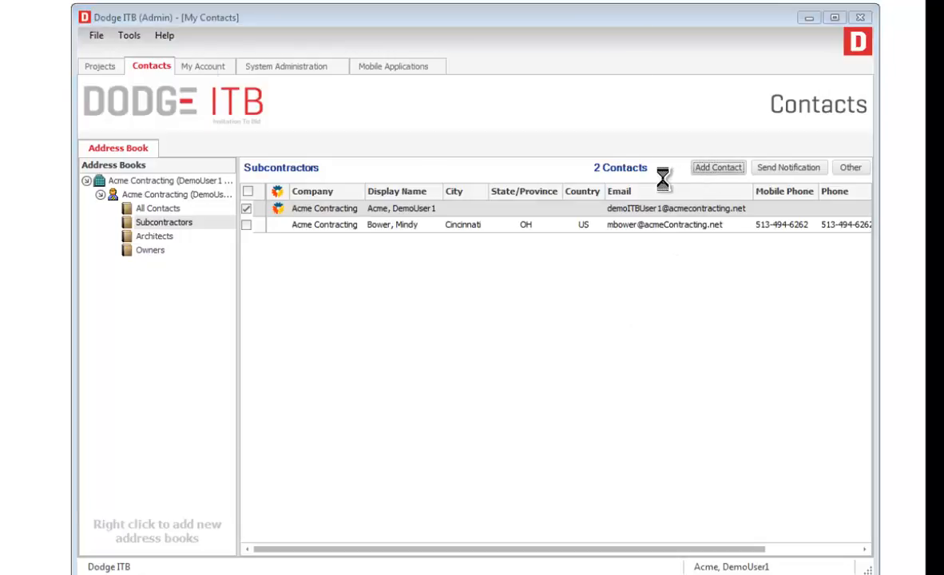
drag(406, 47, 476, 108)
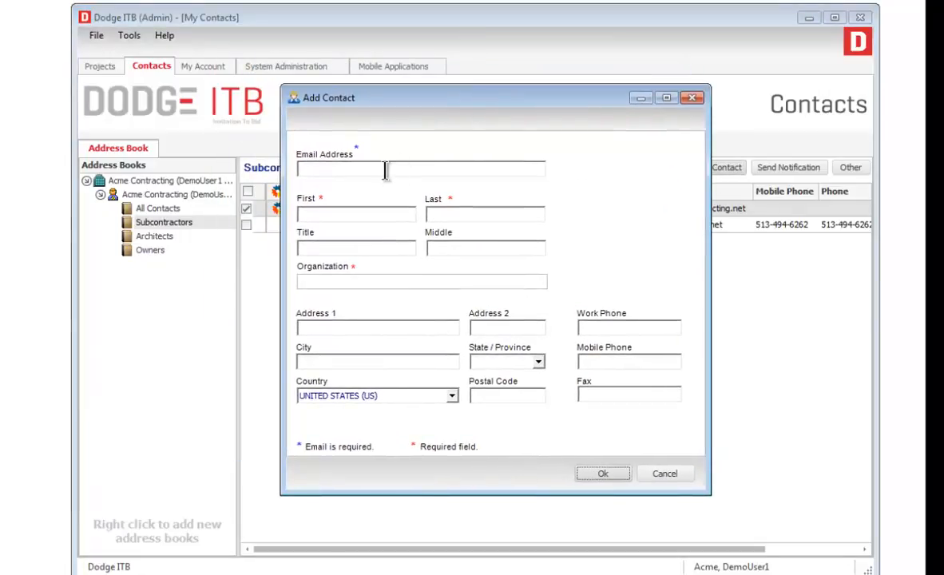
click(380, 170)
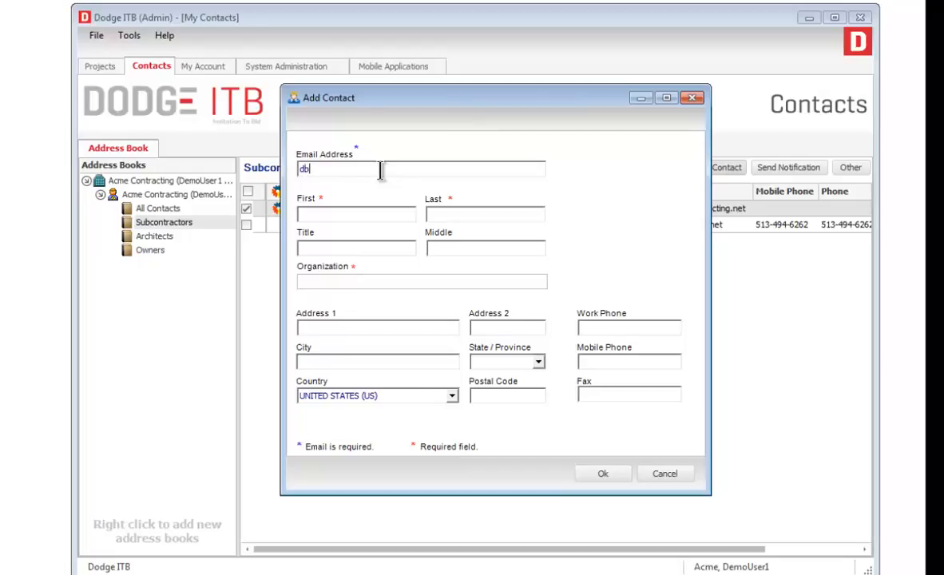
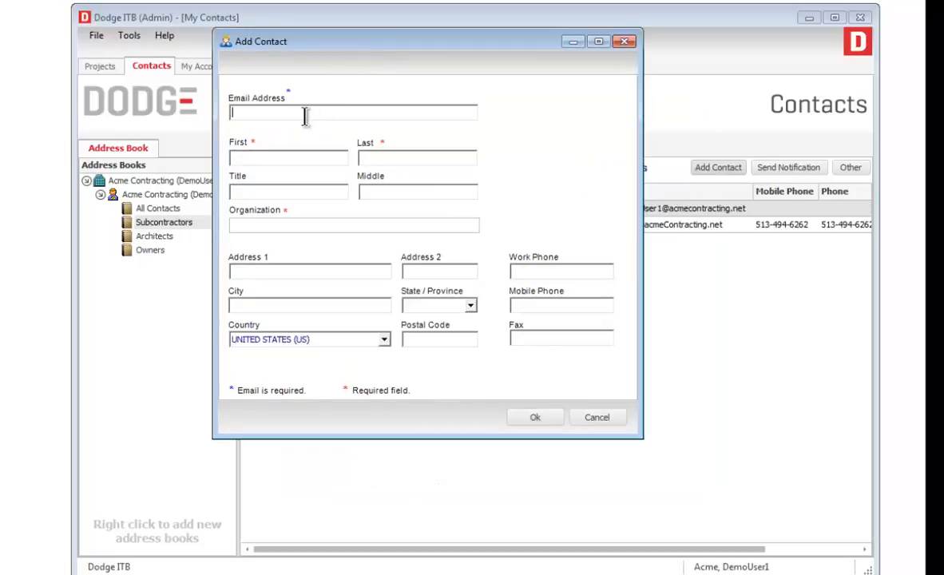
- Fill in the contact's first and last name, title Sr Director, and organization Adenium Systems
key(Tab)
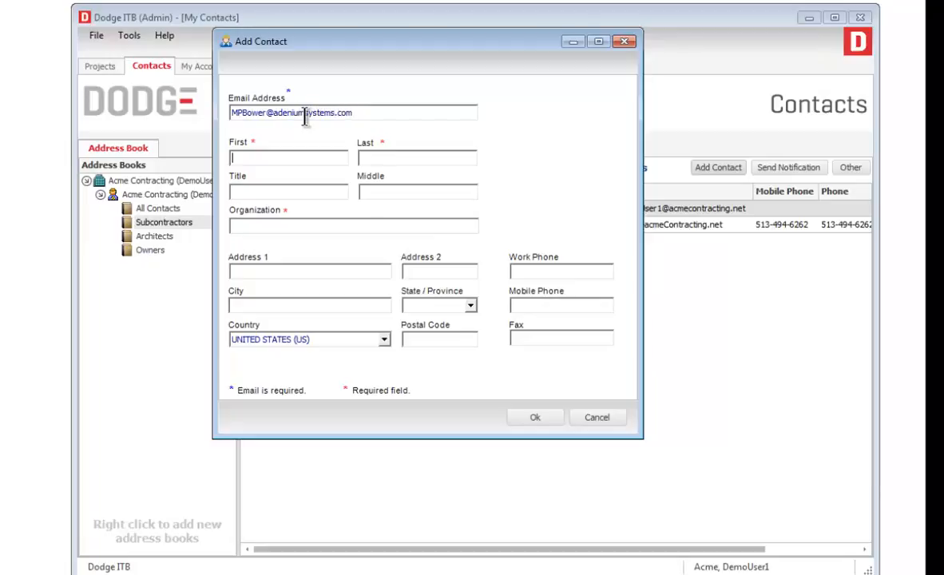
key(Tab)
key(Tab)
text(Sr Directory)
key(BackSpace)
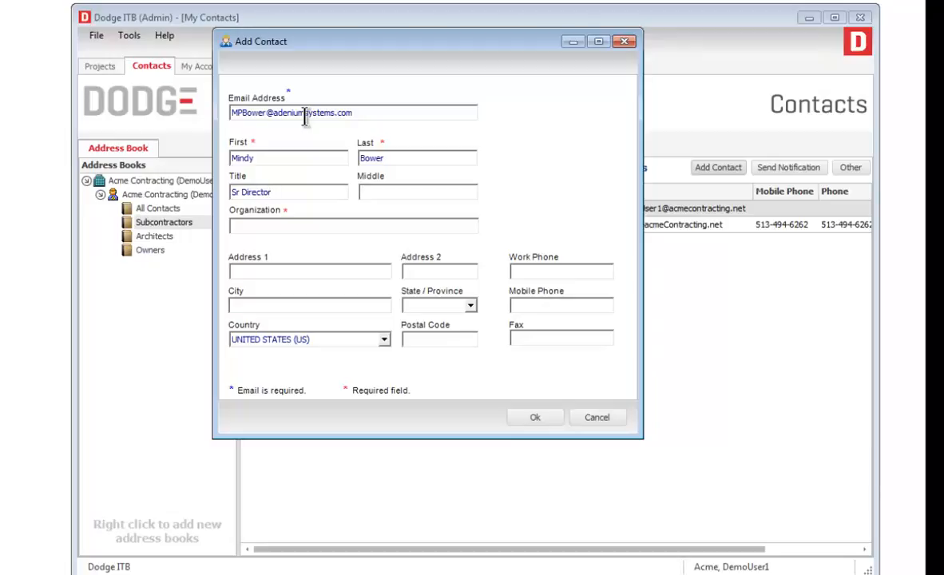
key(Tab)
key(Tab)
text(Adenium Systems)
- Enter the two street address lines and city Cincinnati, then save the contact
key(Tab)
text(123 M)
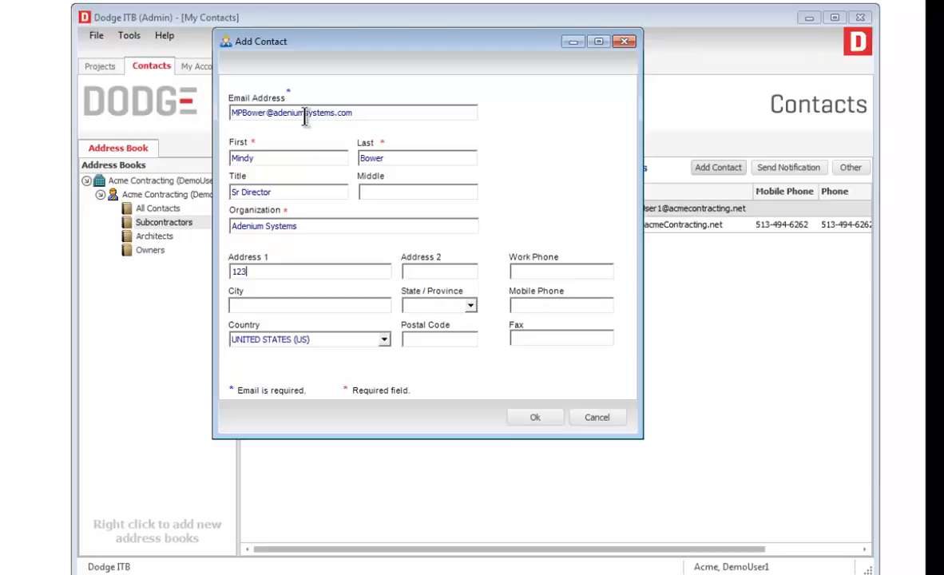
text(ain St)
key(Tab)
text(Box 1)
key(Tab)
text(Cincinnati)
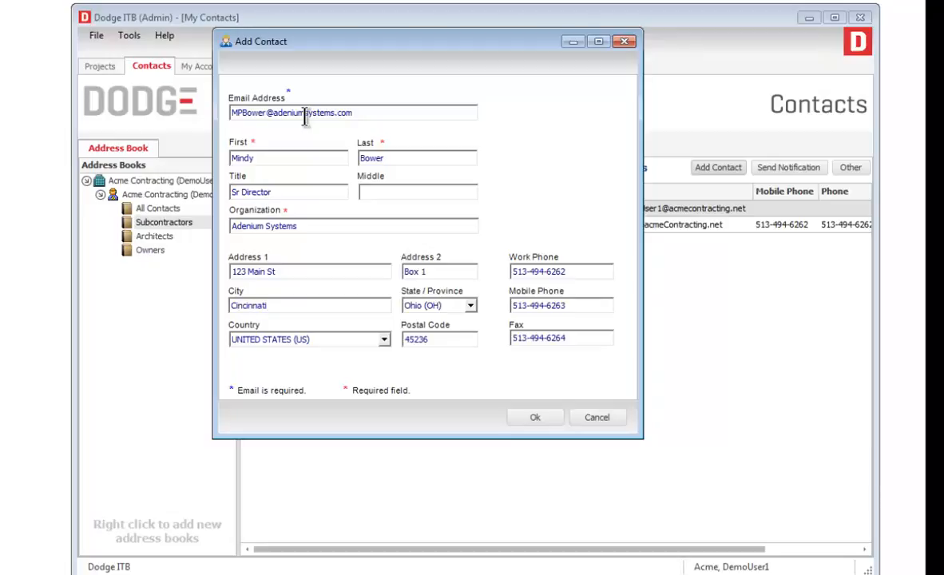
click(537, 417)
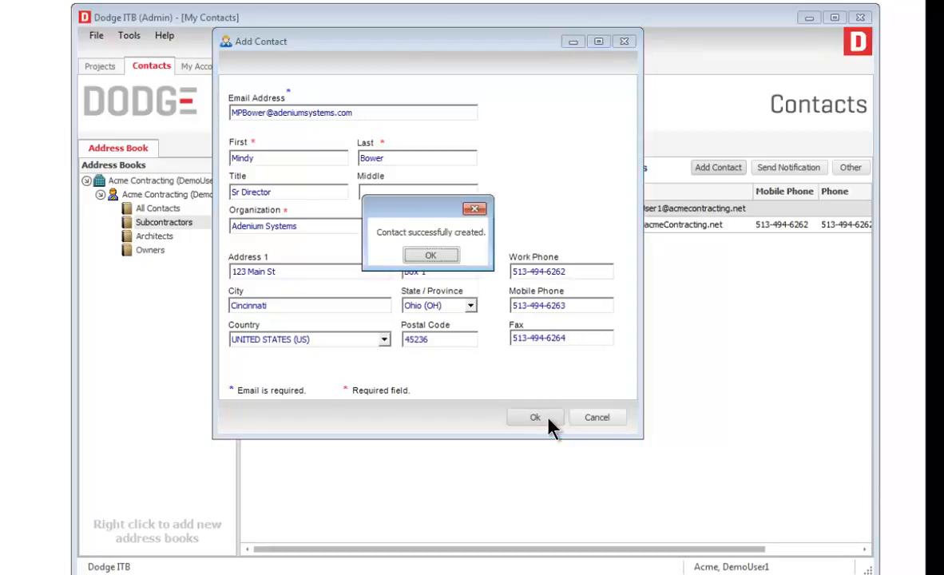
click(431, 256)
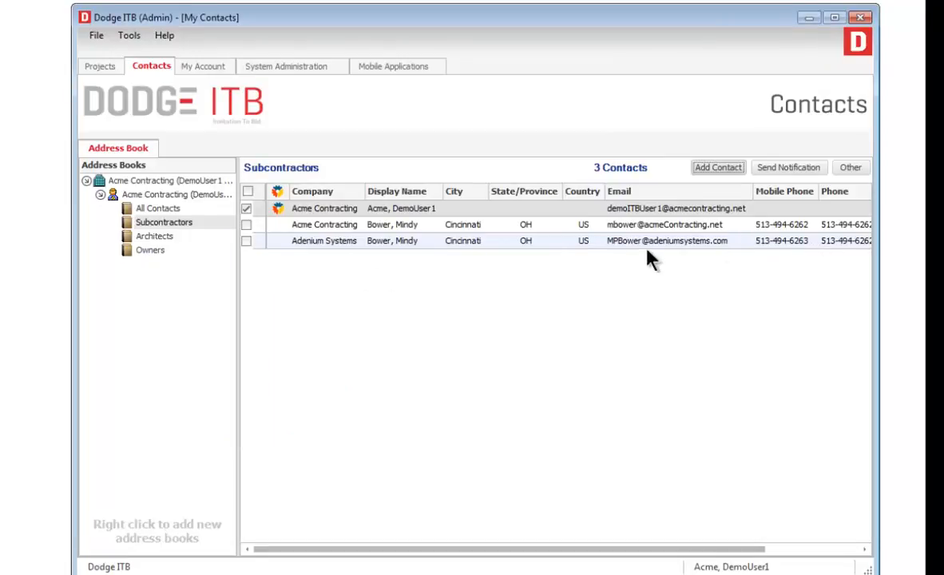
right_click(506, 211)
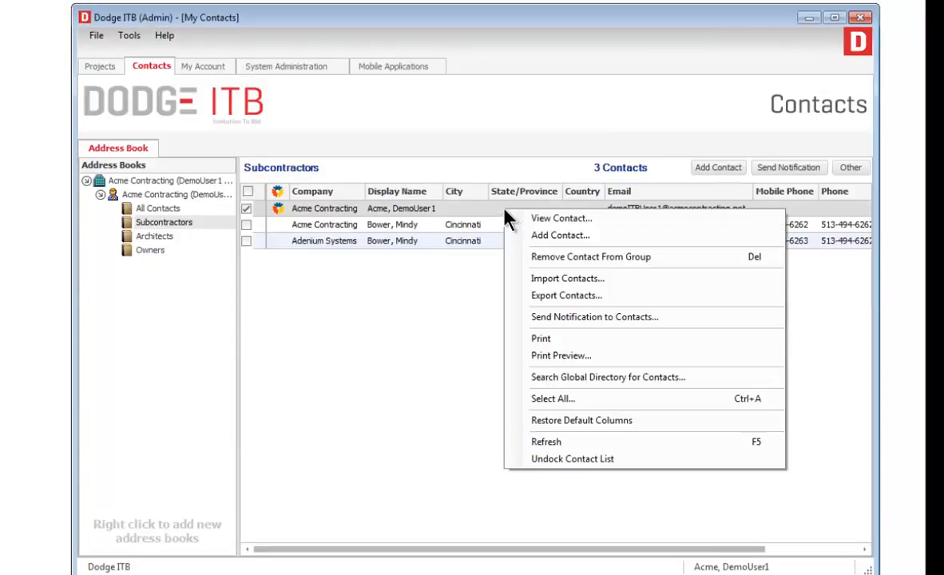
click(687, 386)
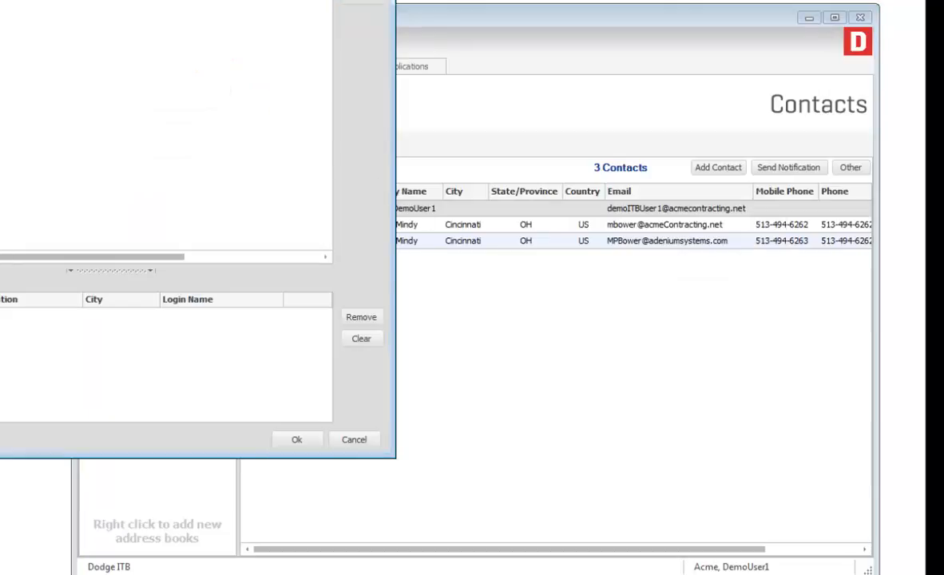
drag(240, 4, 489, 42)
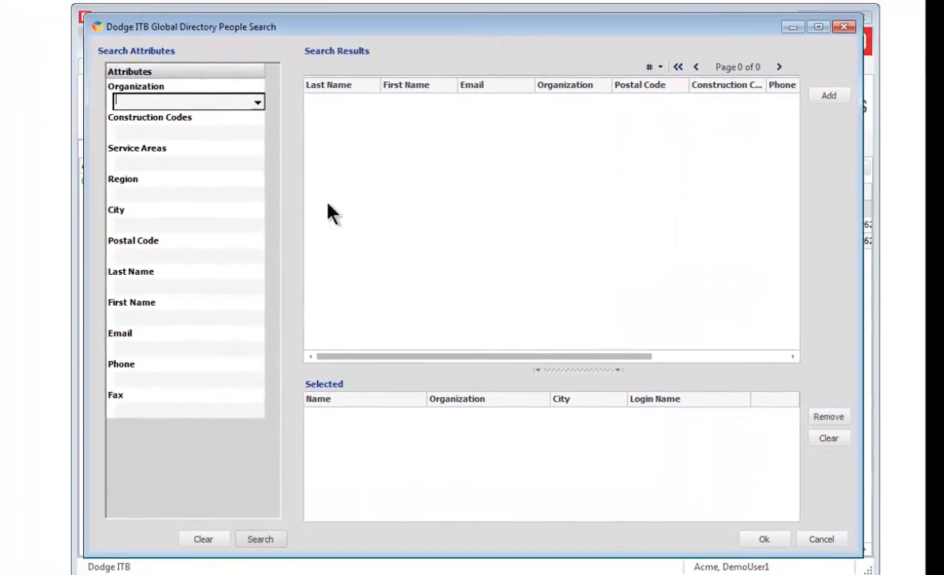
click(166, 102)
text(Adenium)
click(261, 541)
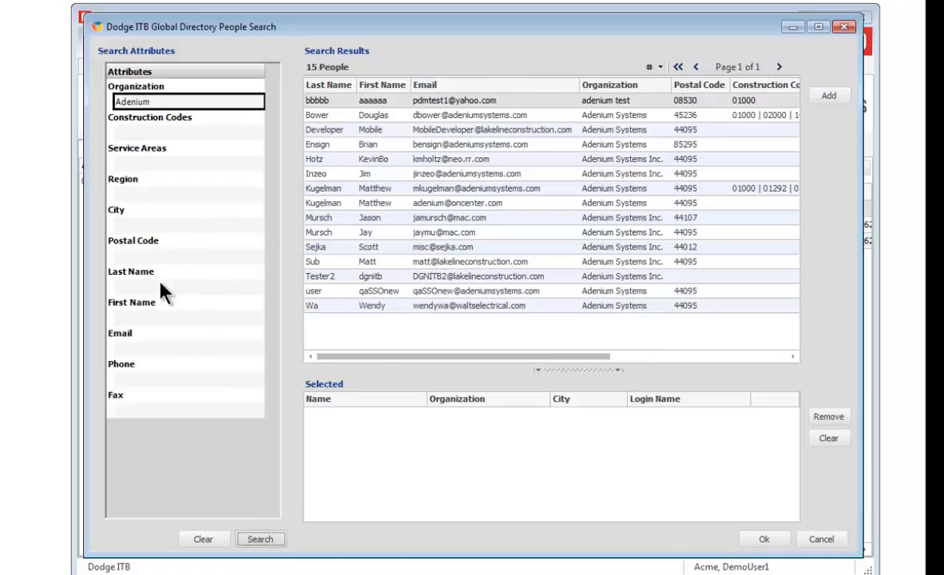
click(149, 286)
text(Bower)
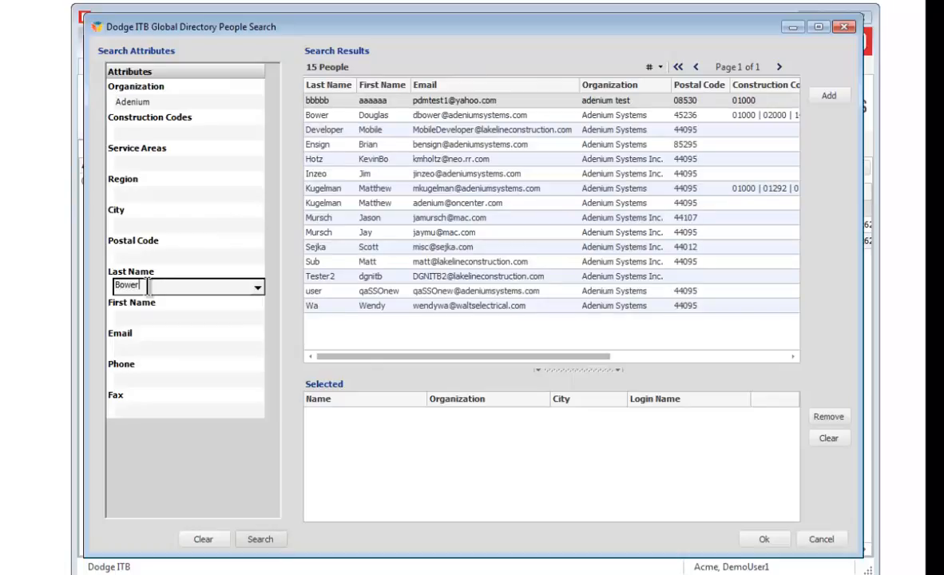
click(258, 541)
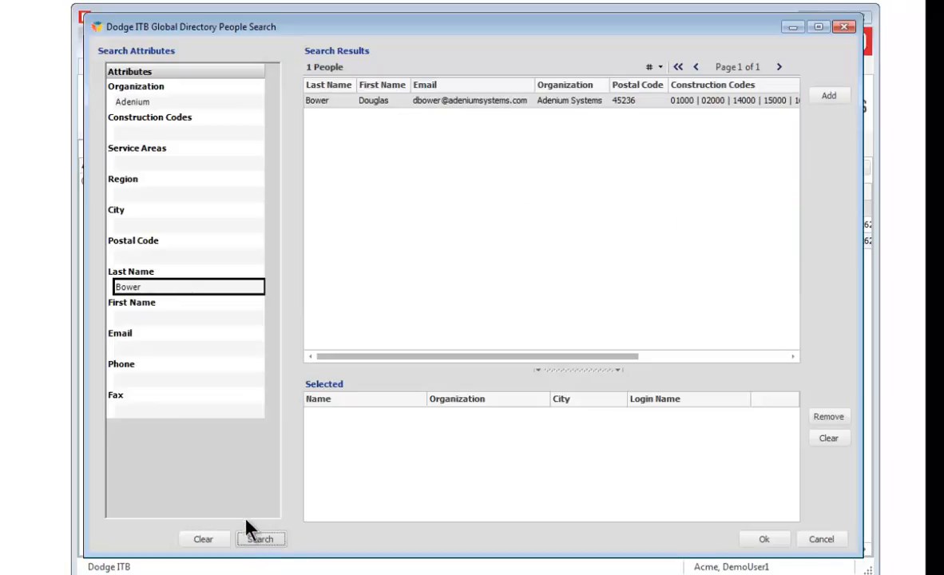
click(827, 539)
- Open the global directory people search and search the Organization field for Flagpole
right_click(357, 212)
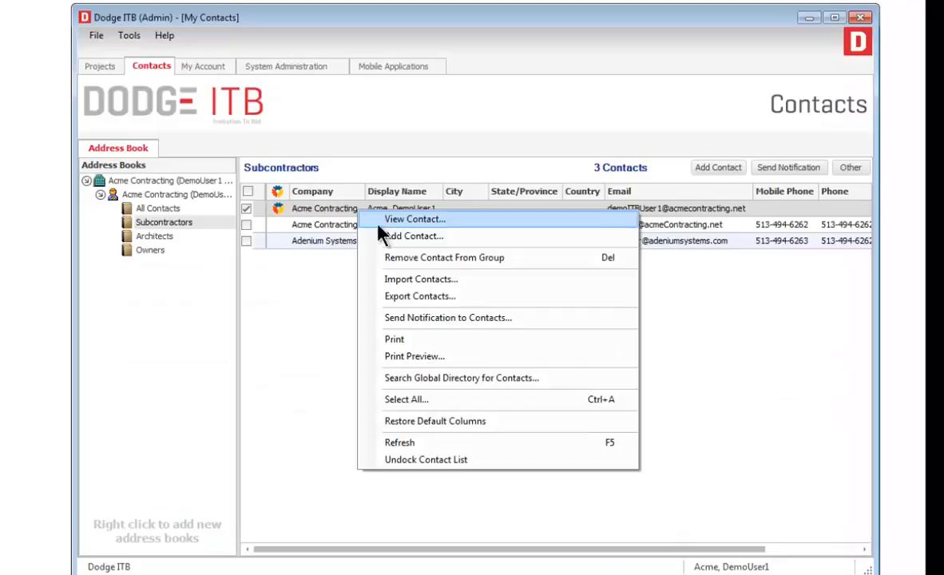
click(450, 377)
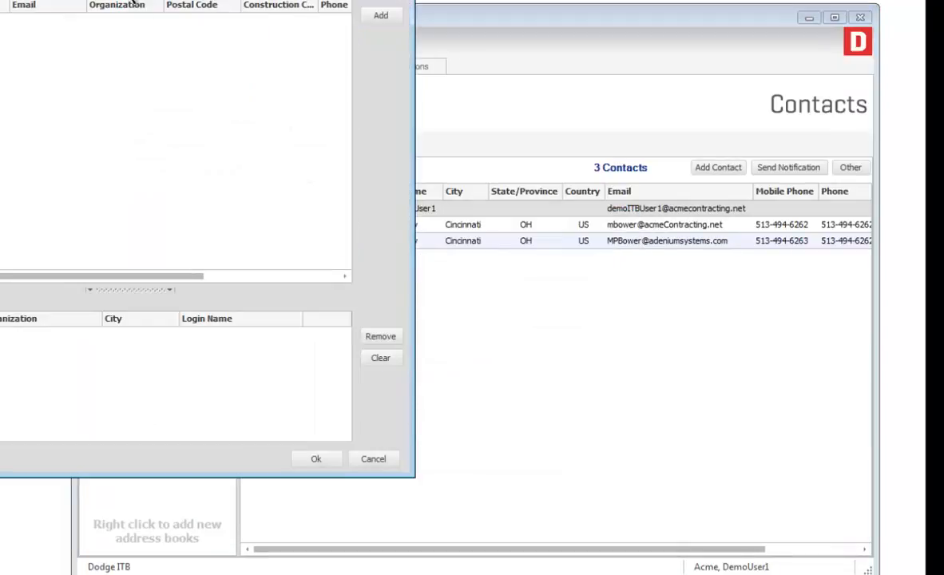
drag(108, 0, 542, 38)
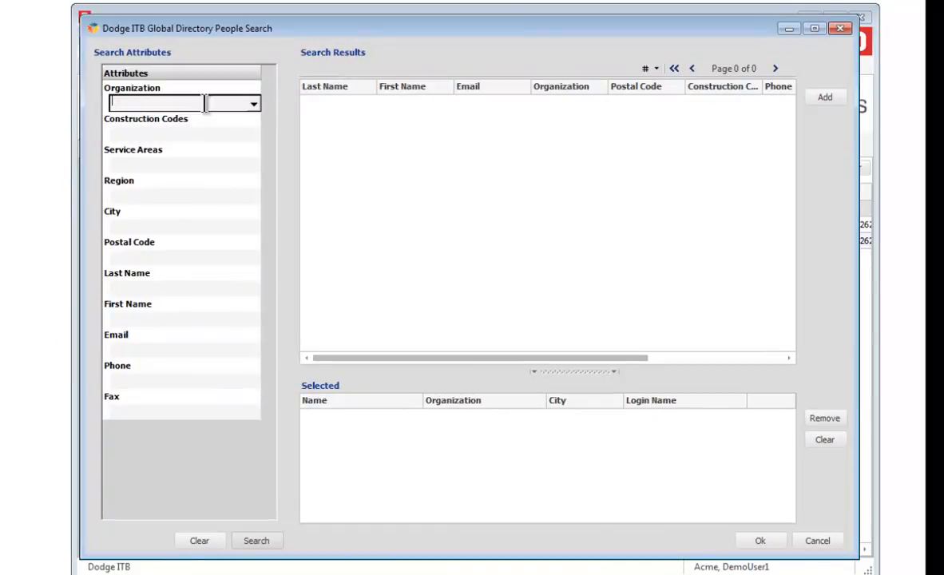
text(Flag)
text(pole)
key(Return)
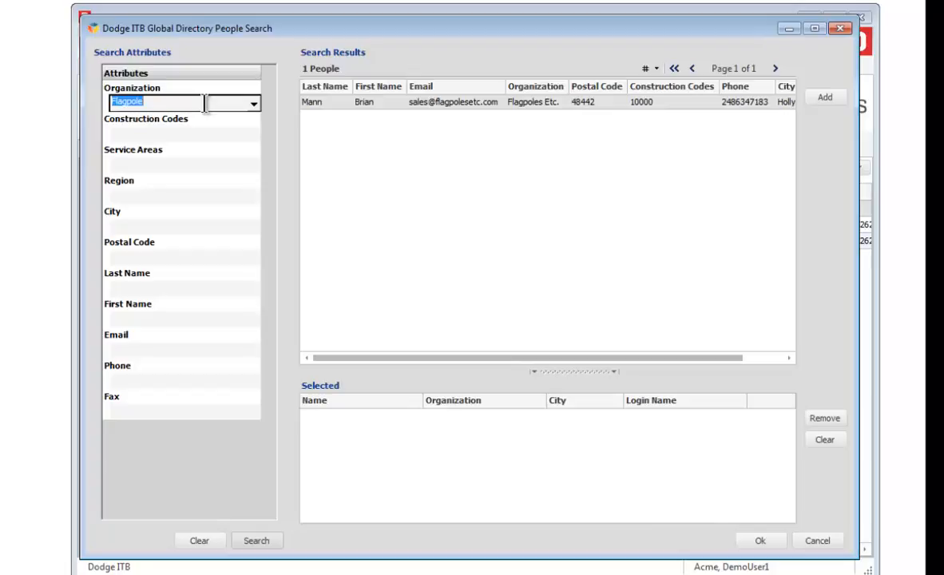
- Change the organization term to %Flagpole% and search again, returning 32 people
key(Home)
text(%)
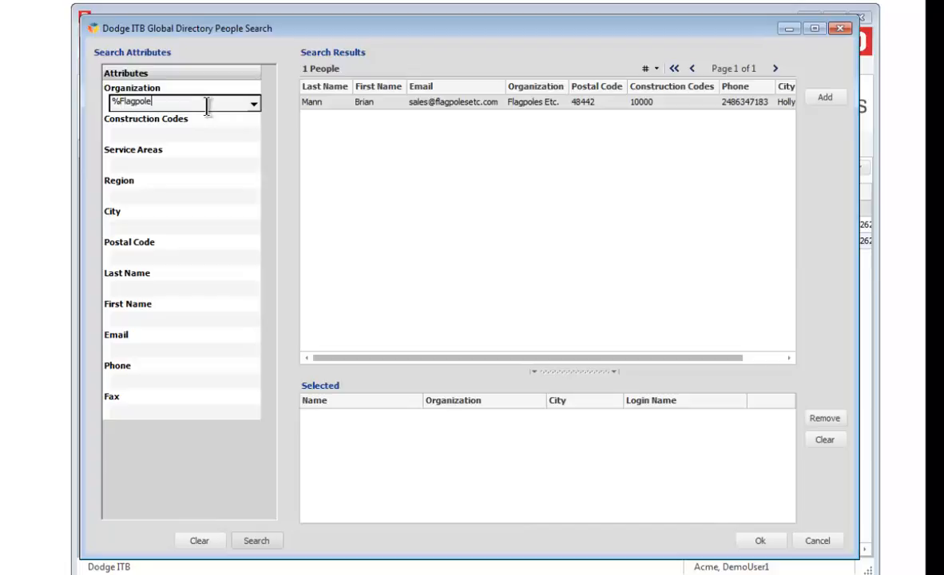
text(%)
click(257, 542)
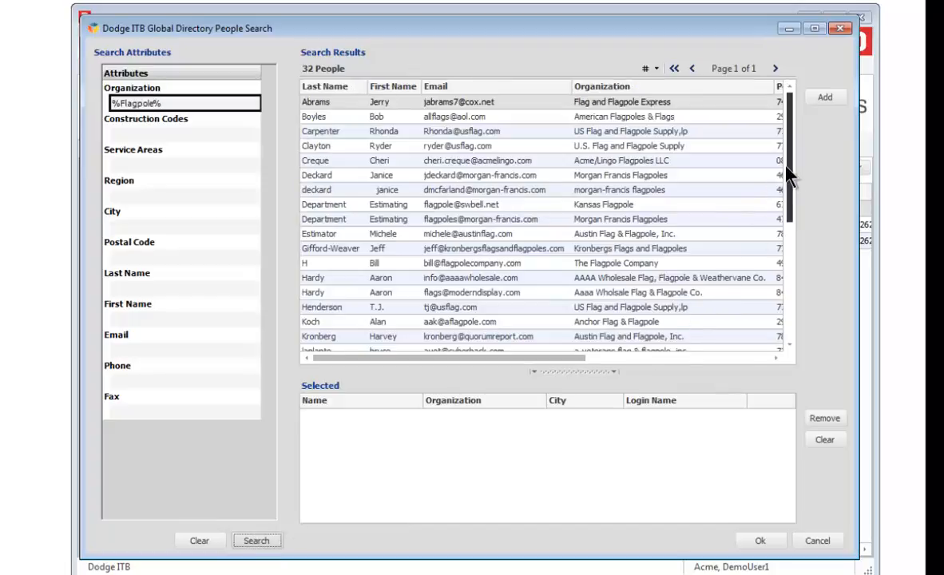
drag(790, 172, 800, 214)
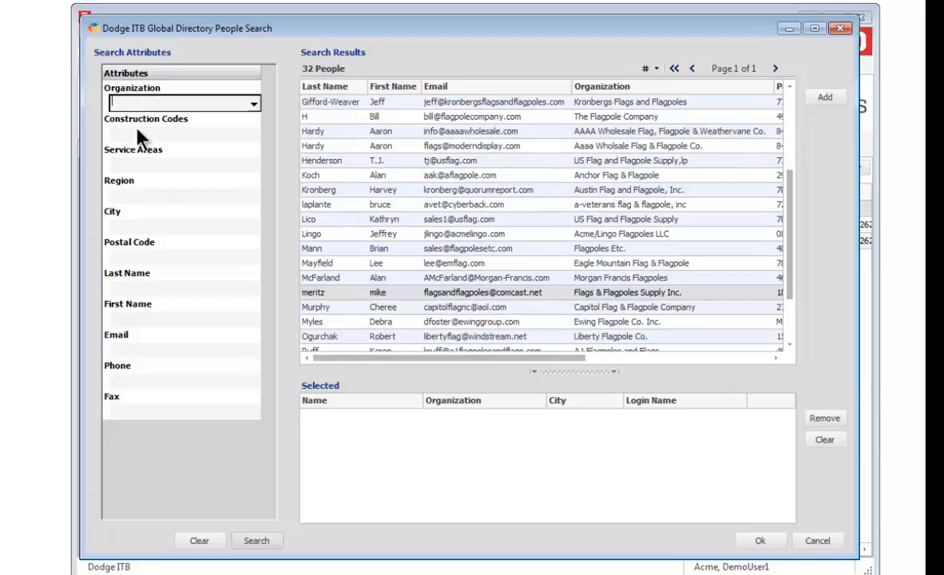
click(140, 138)
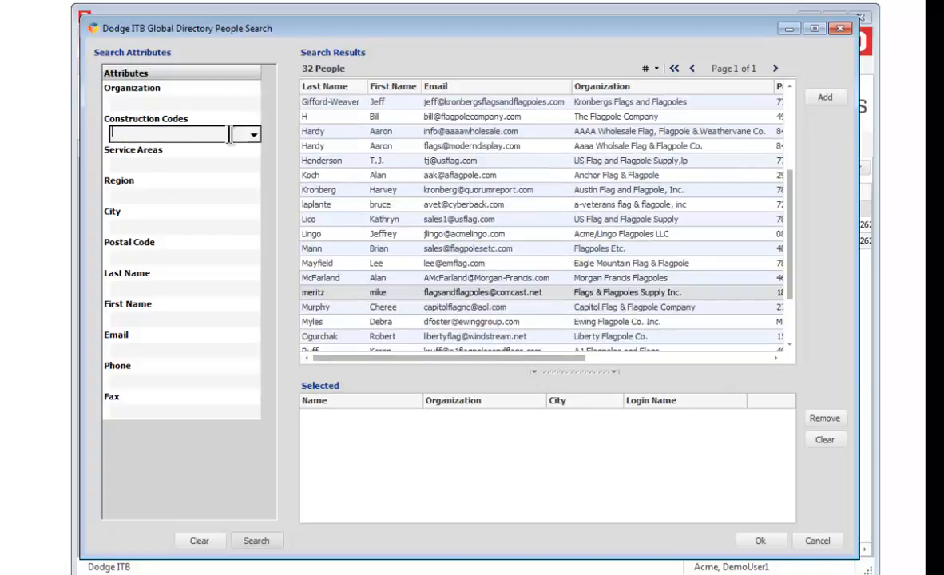
- Filter by construction codes 03000 Concrete and 03100 Concrete Forms & Accessories, returning 250 people
click(254, 134)
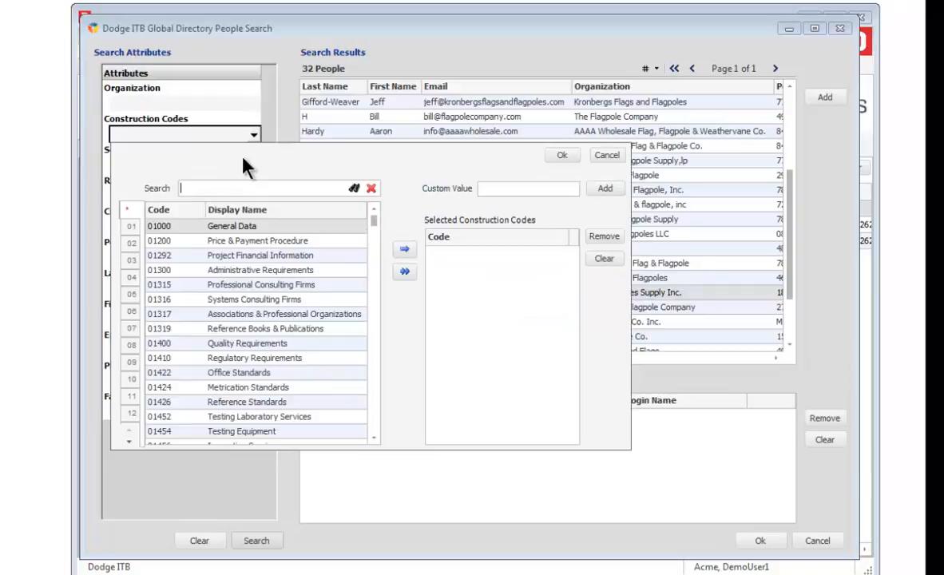
click(132, 260)
double_click(181, 228)
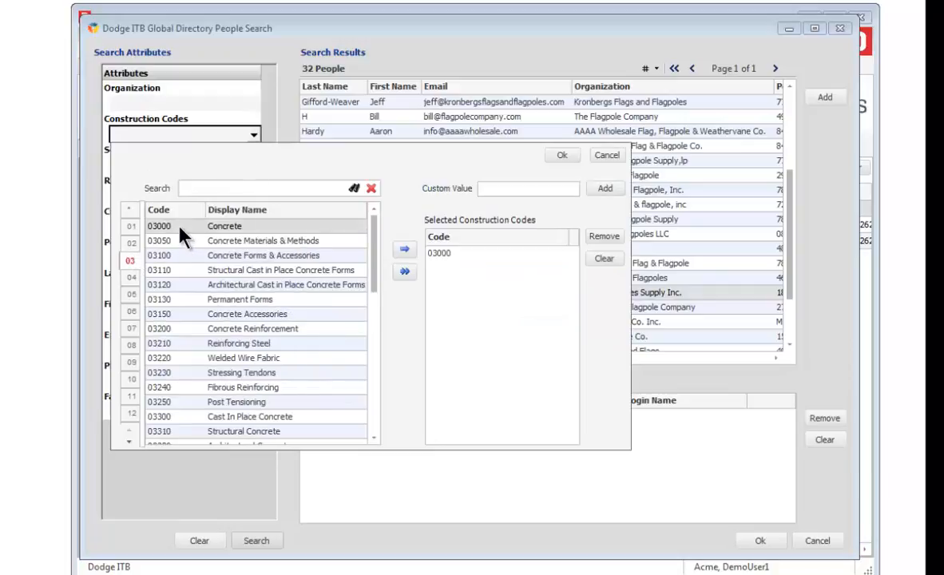
double_click(165, 262)
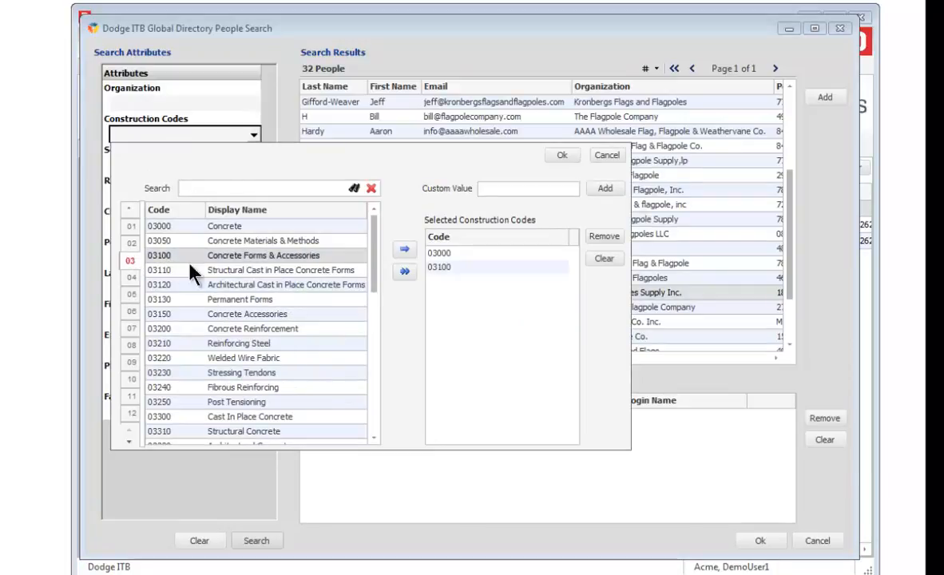
click(562, 156)
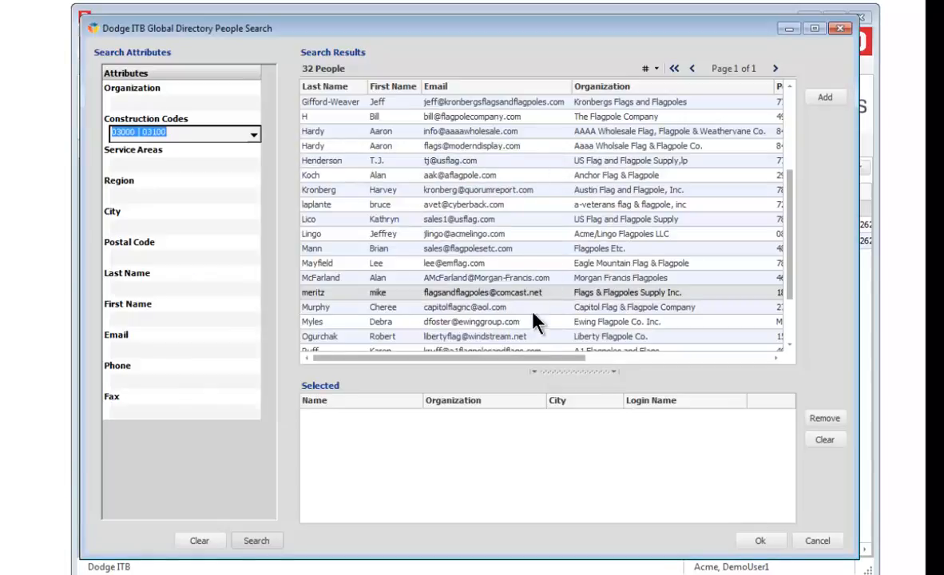
click(253, 541)
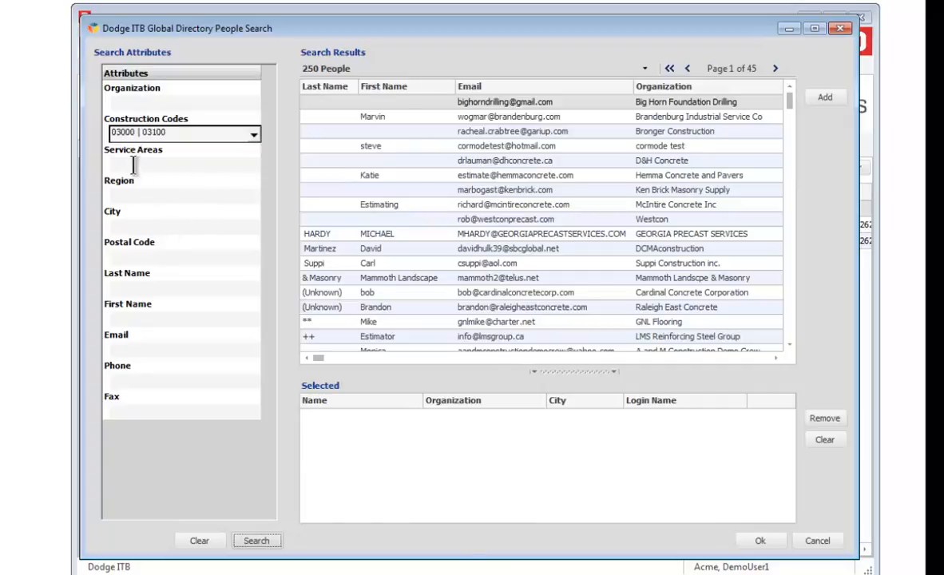
click(239, 164)
- Add the OH-KY-IN, Cincinnati-Middletown service area filter and search again, giving 149 people
click(253, 166)
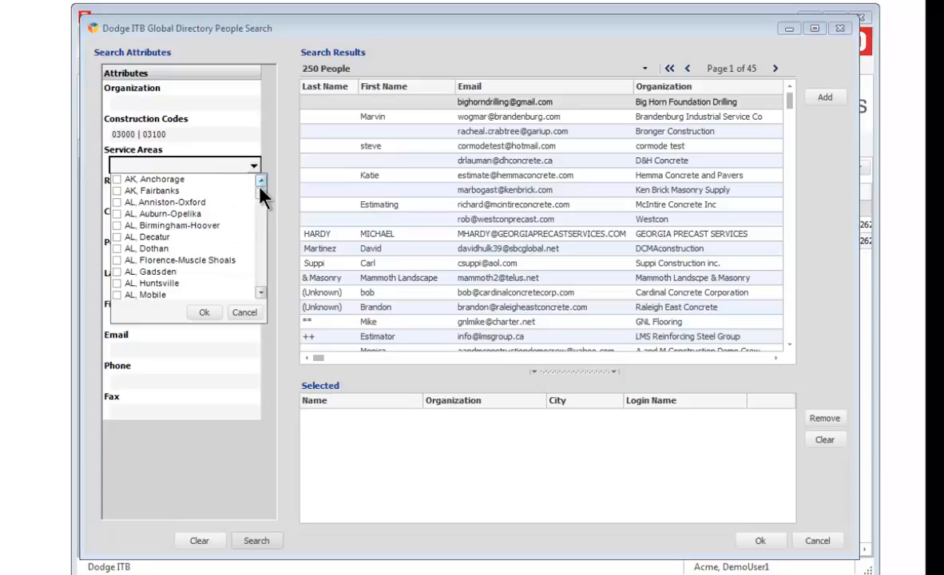
drag(261, 188, 278, 247)
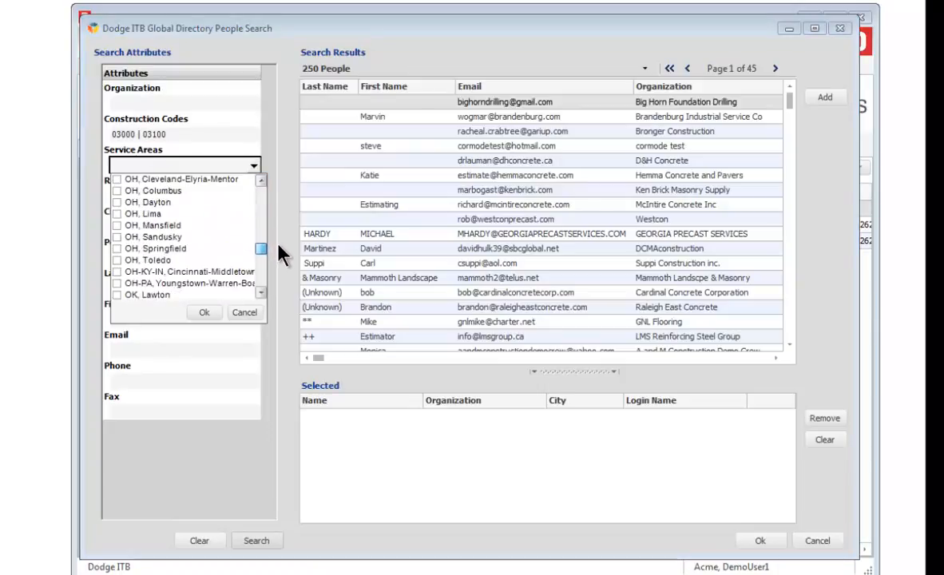
click(118, 272)
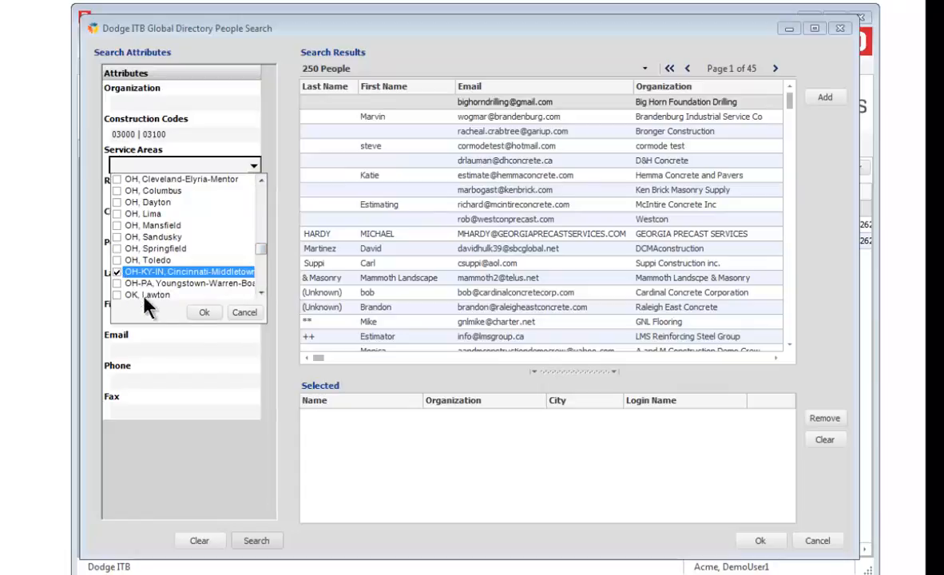
click(202, 314)
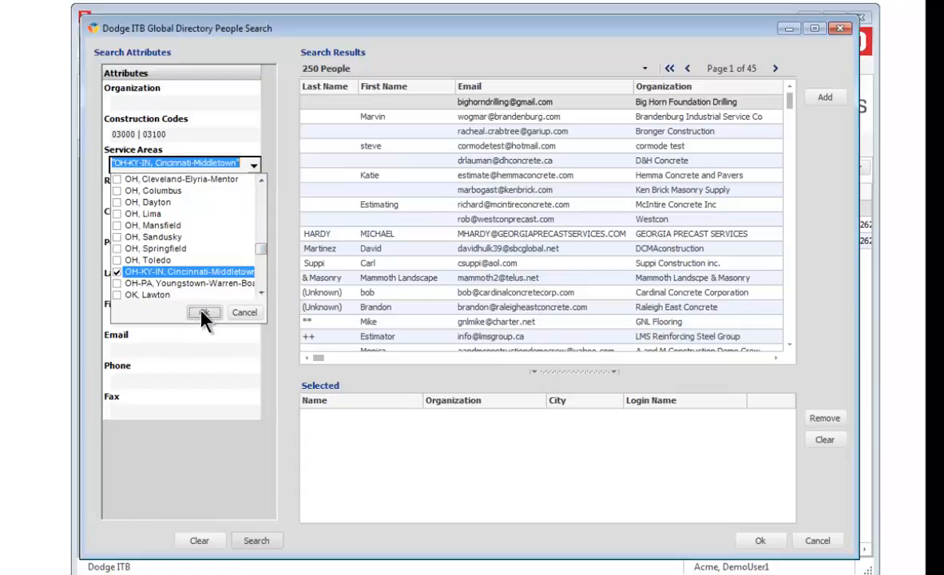
click(260, 541)
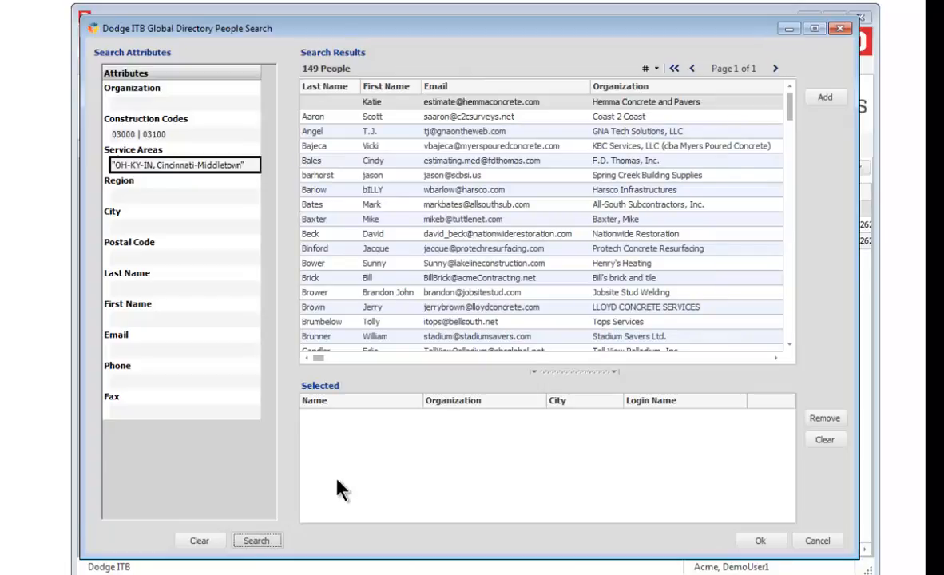
- Add two blocks of result rows to the selected list, then cancel the directory search
click(839, 28)
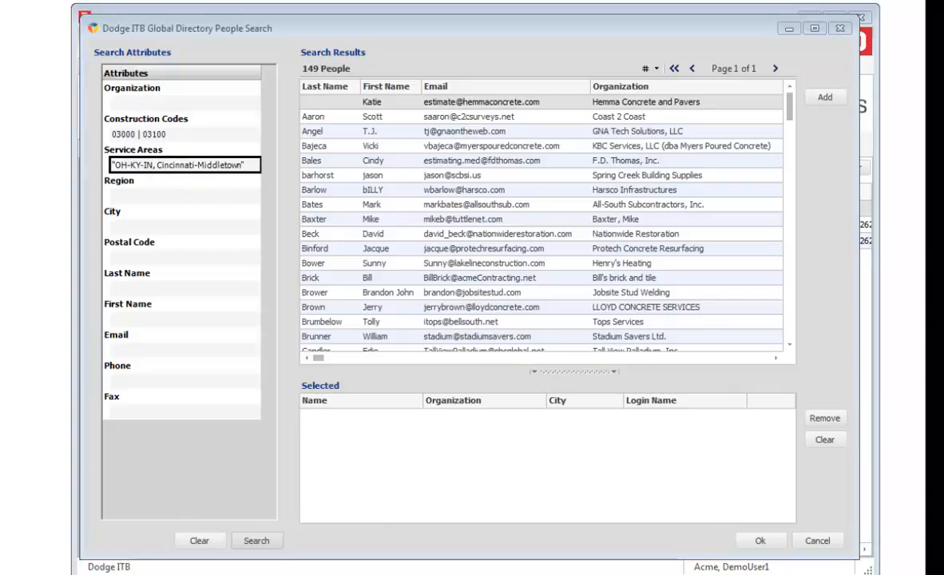
click(316, 131)
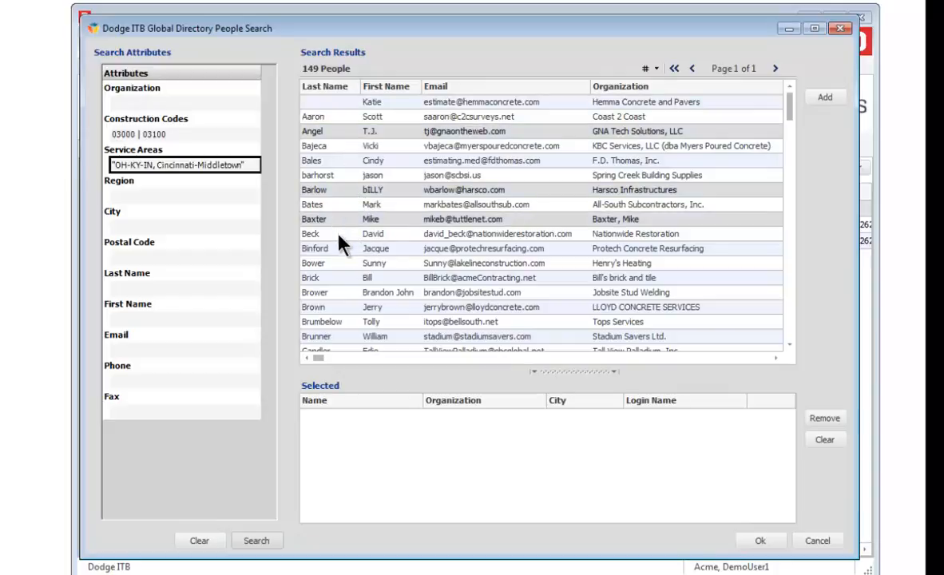
click(824, 99)
drag(790, 116, 796, 147)
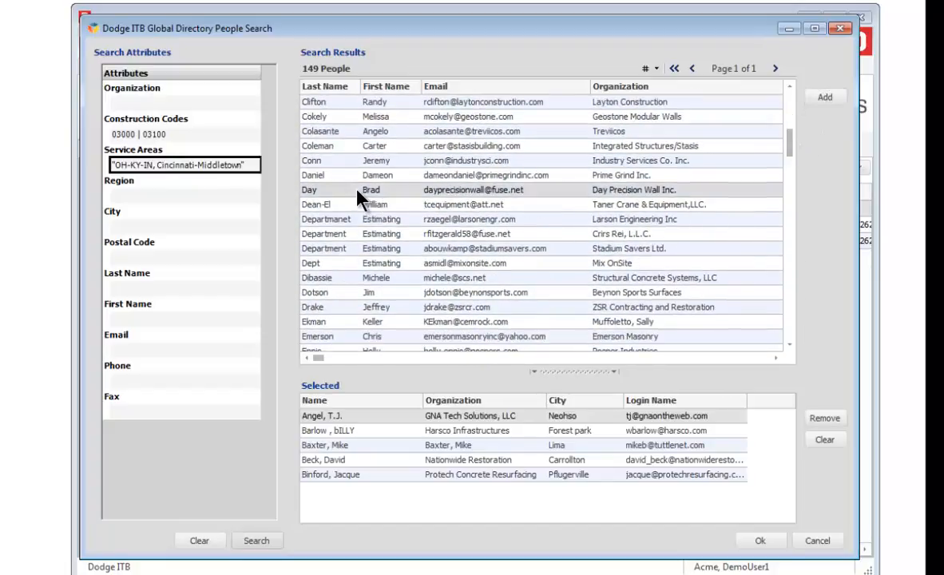
shift+click(333, 276)
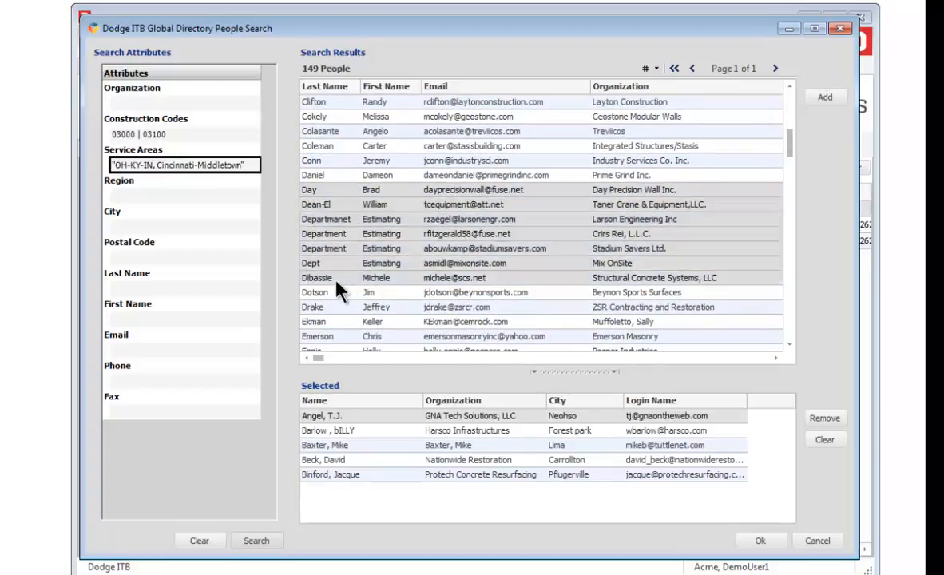
shift+click(349, 319)
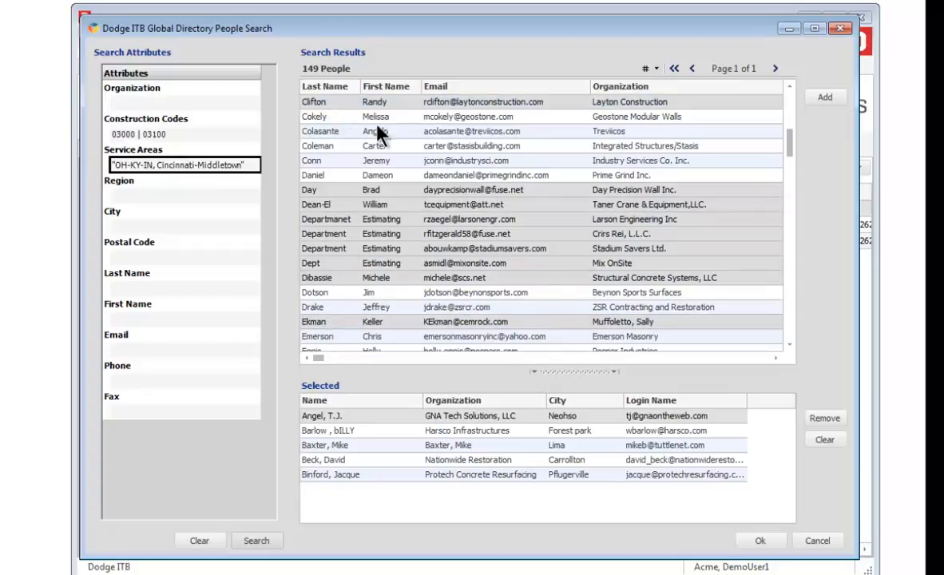
click(819, 97)
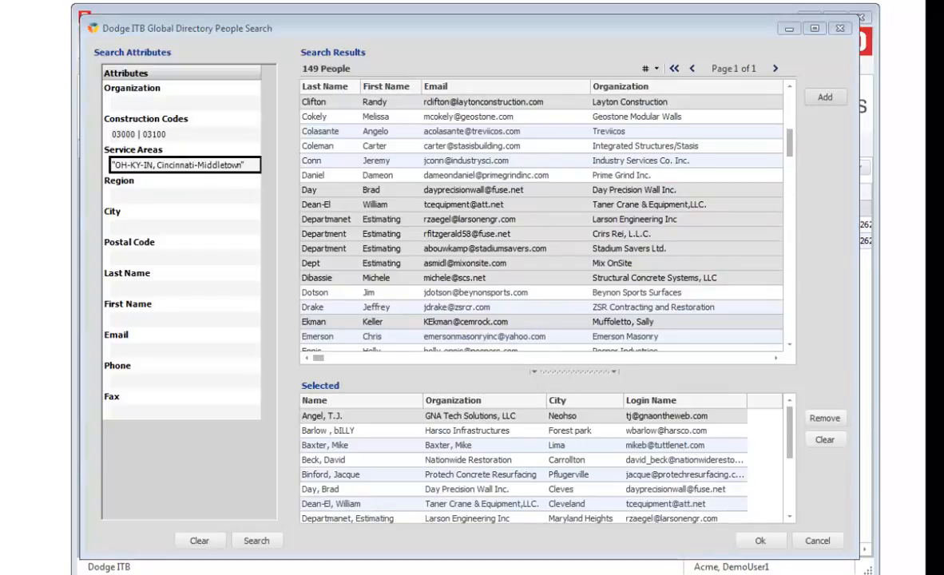
click(817, 542)
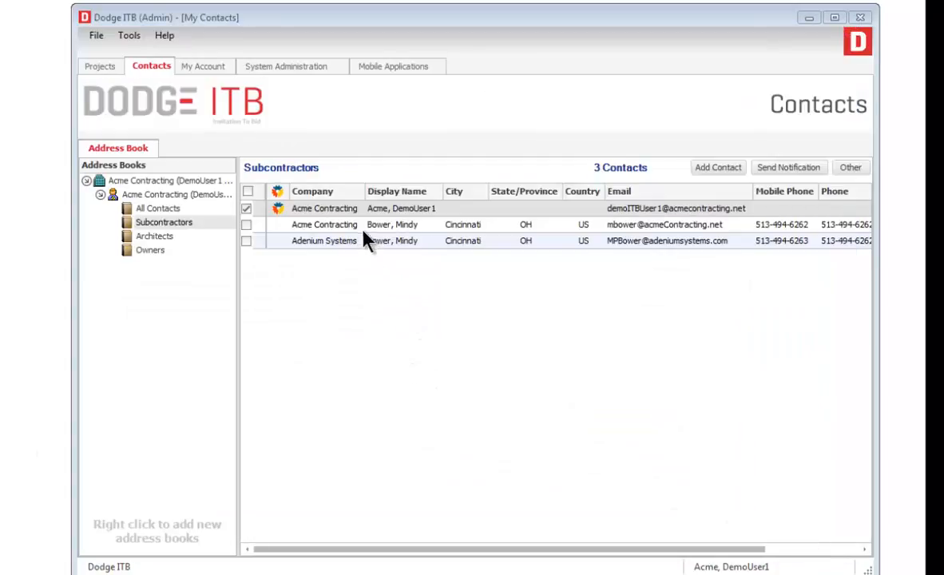
- Start a Subcontractors contact import using Standard Demo Contacts.csv from 08 - Contact Import test Files
right_click(362, 226)
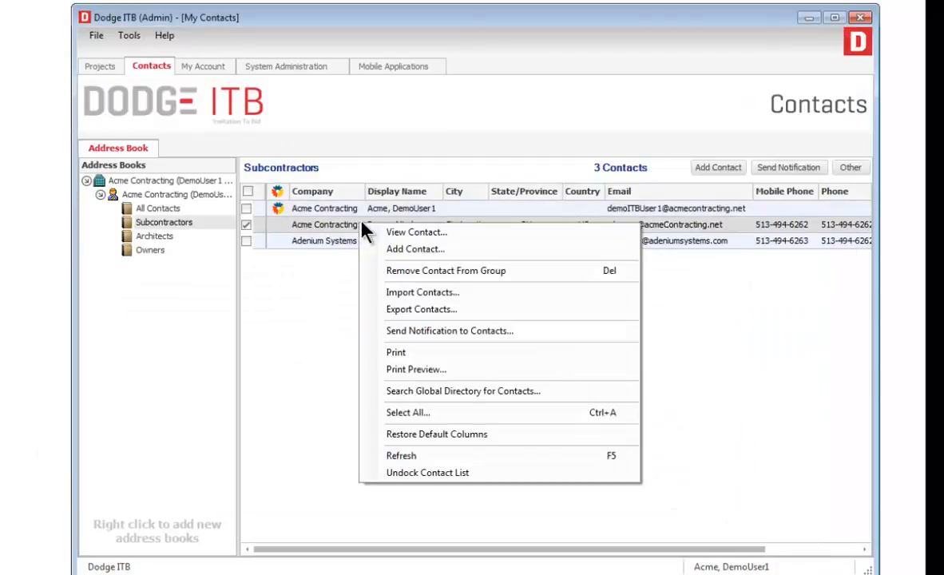
click(589, 297)
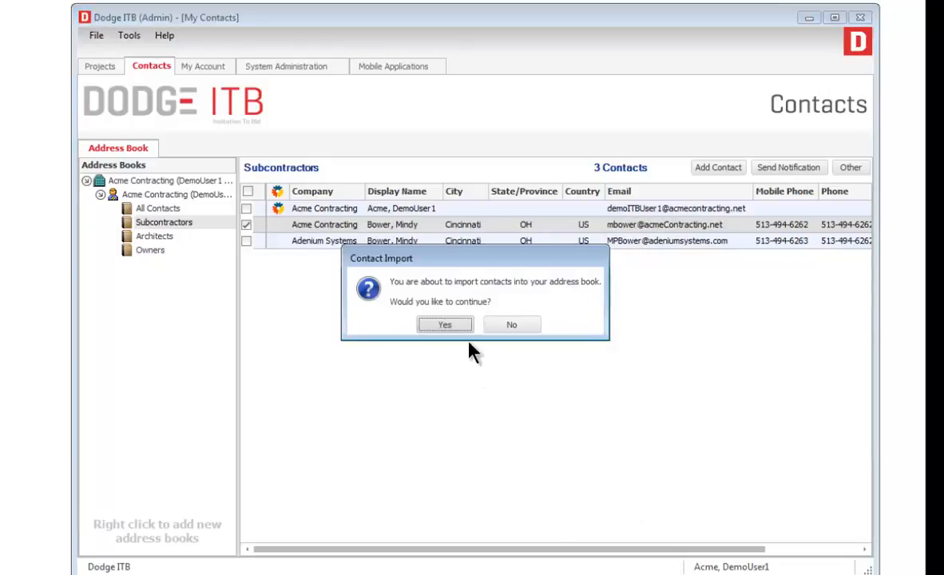
click(447, 326)
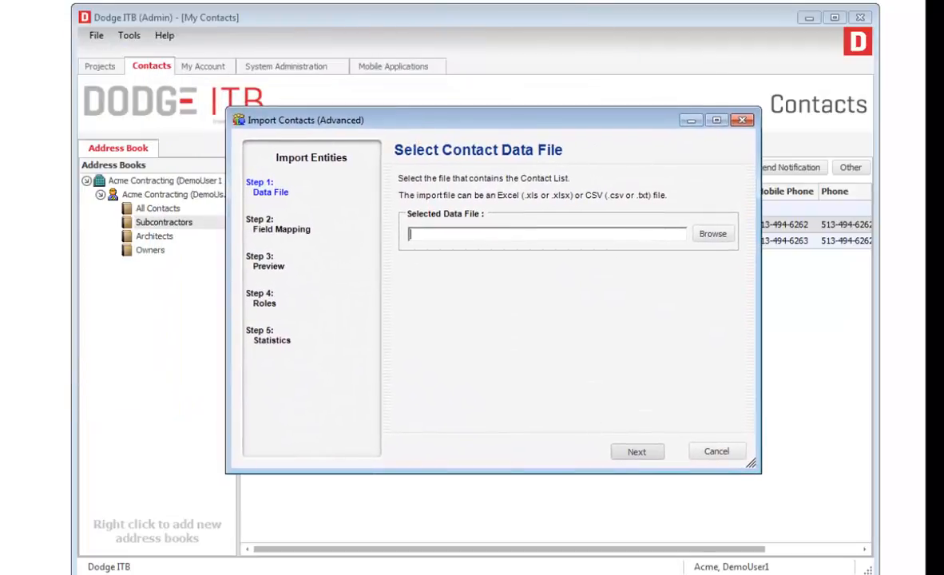
click(713, 234)
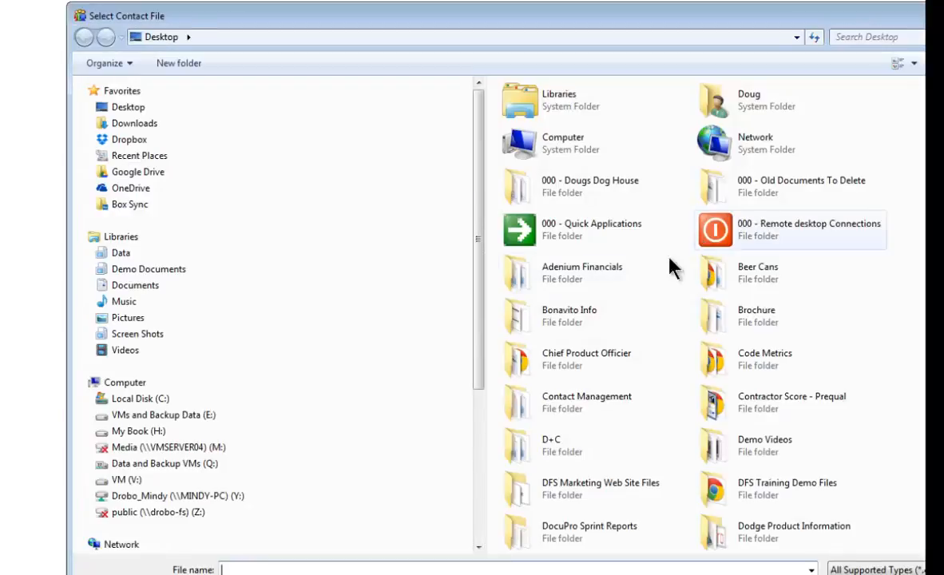
click(124, 270)
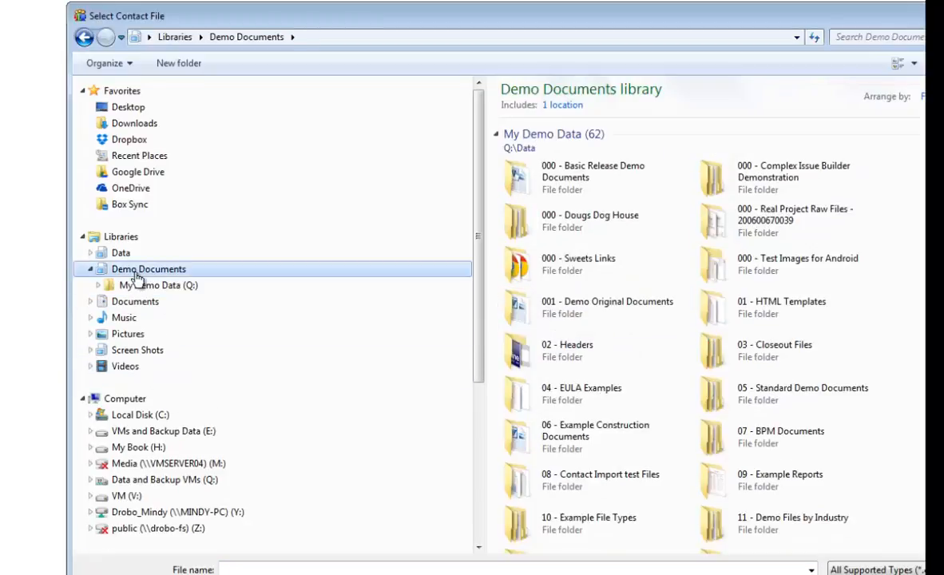
double_click(559, 478)
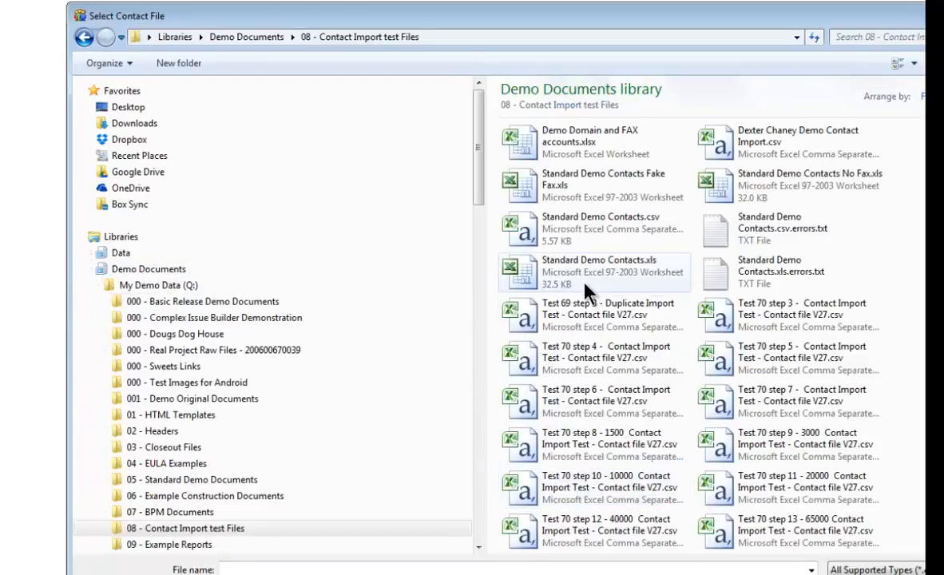
double_click(586, 227)
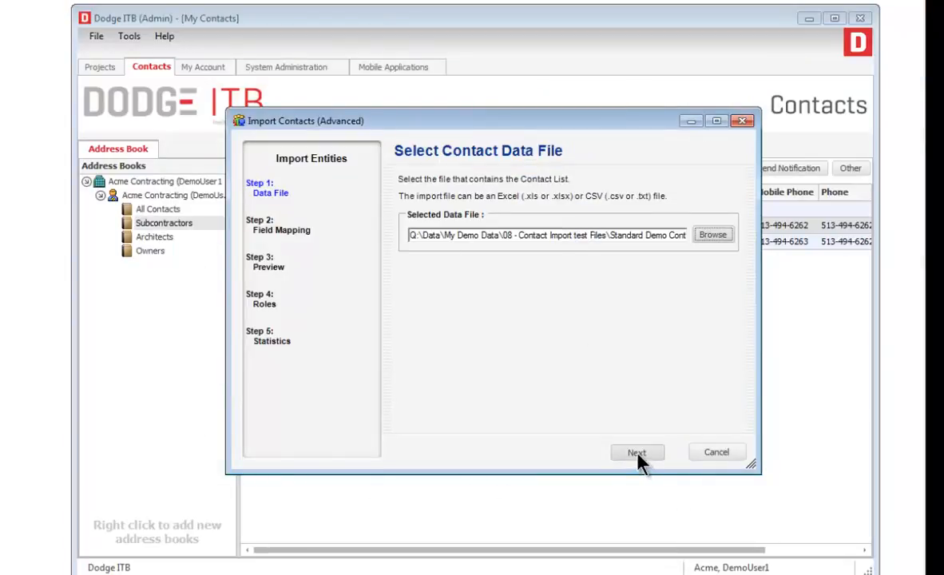
- Accept the field mappings, preview and roles, and run the import
click(638, 462)
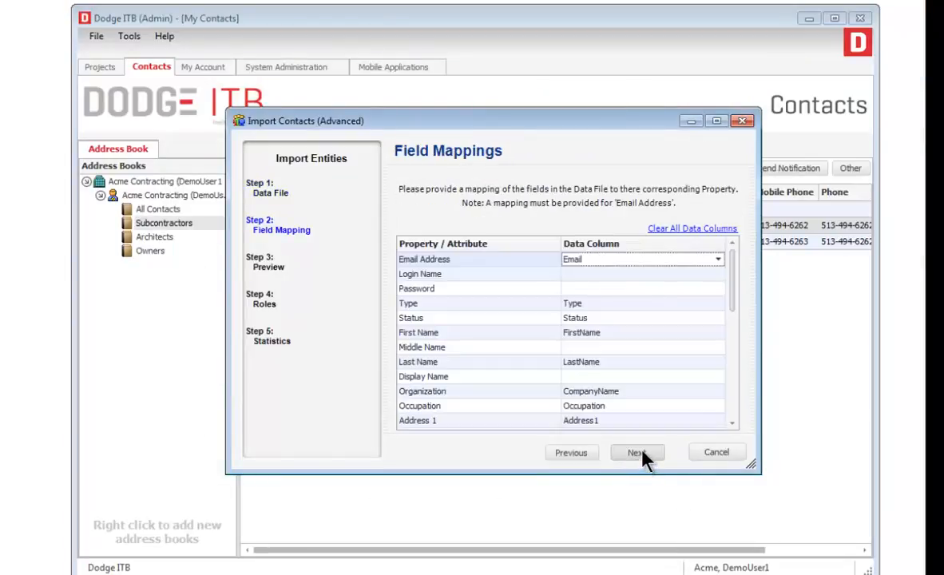
drag(730, 286, 738, 388)
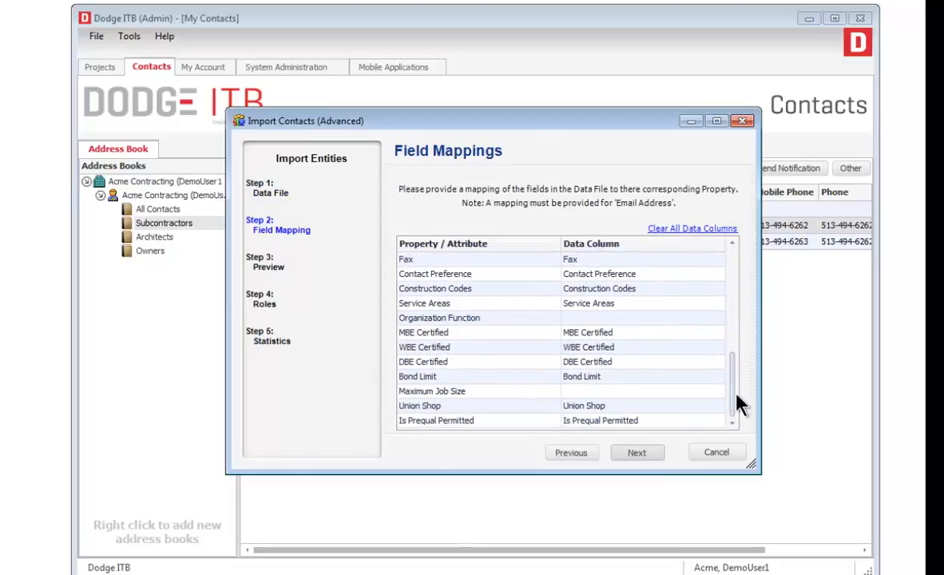
click(640, 453)
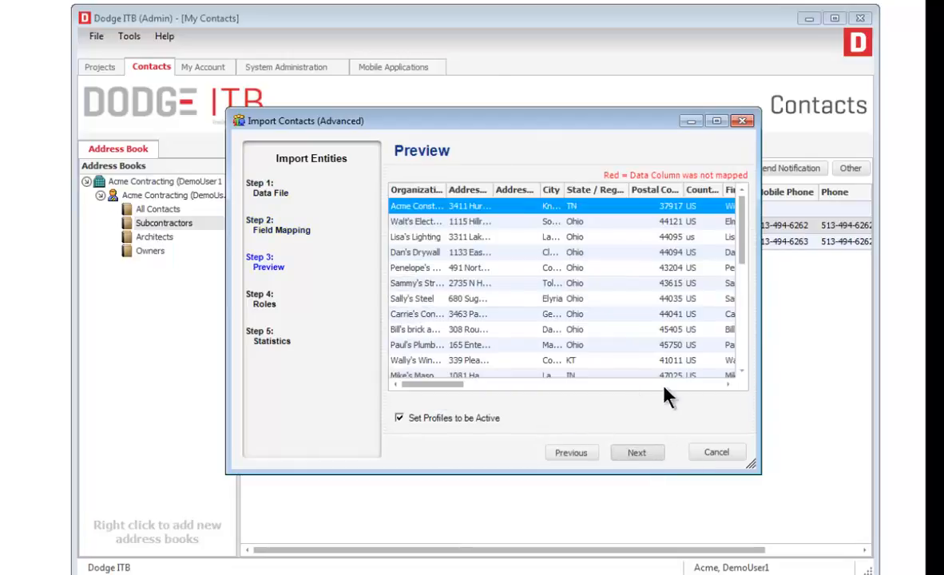
drag(742, 247, 744, 284)
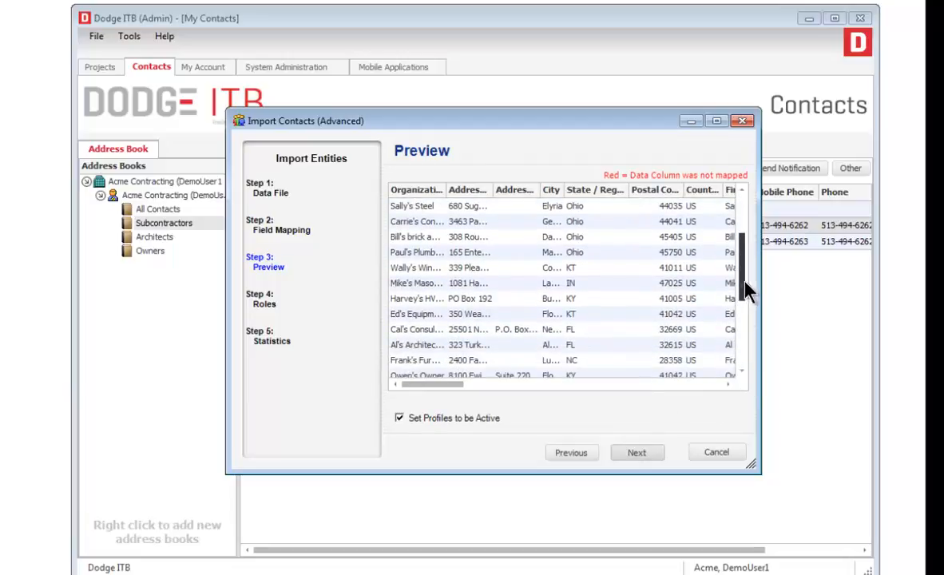
mouse_move(456, 385)
mouse_down()
mouse_move(584, 386)
mouse_move(617, 400)
mouse_move(451, 392)
mouse_up()
click(637, 453)
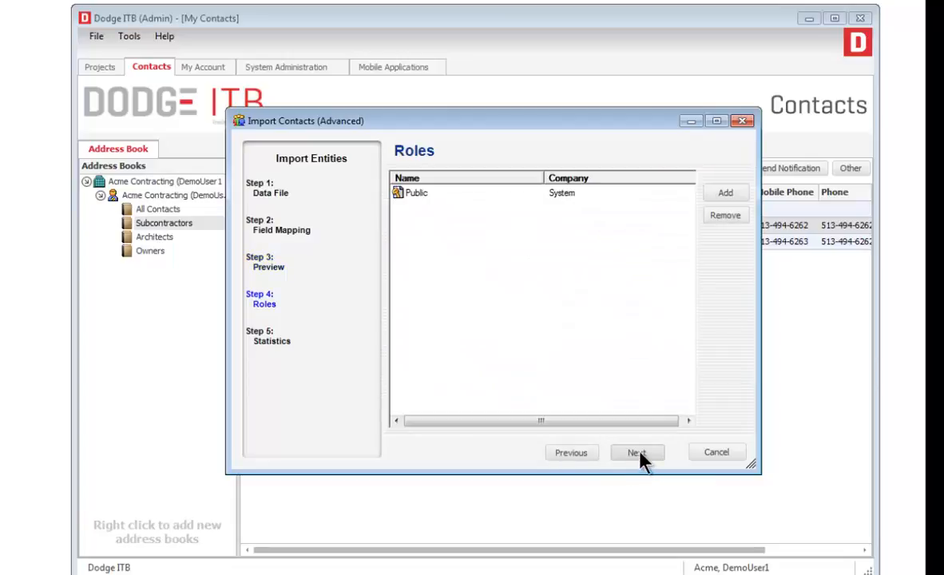
click(640, 452)
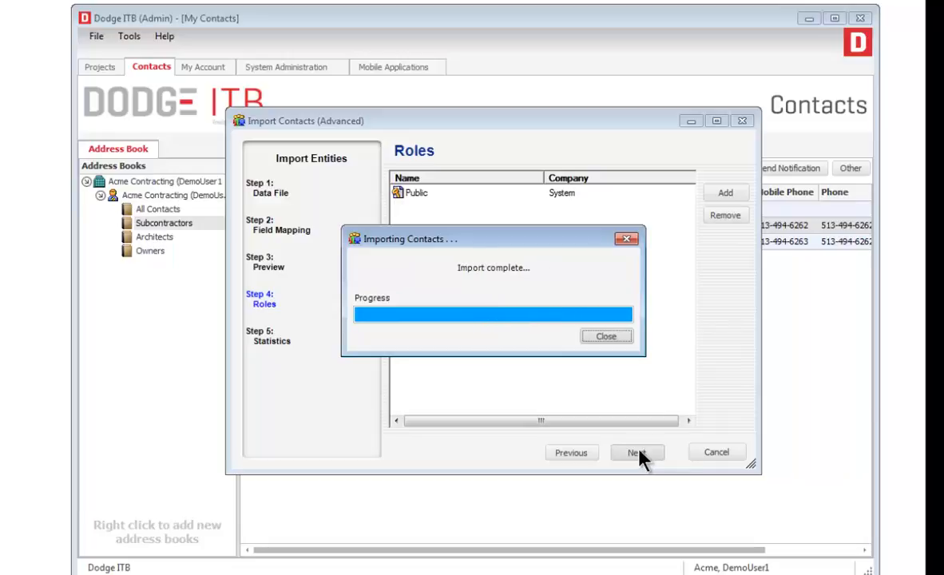
- Close the finished import progress and view the error file for the 2 failed rows
click(607, 337)
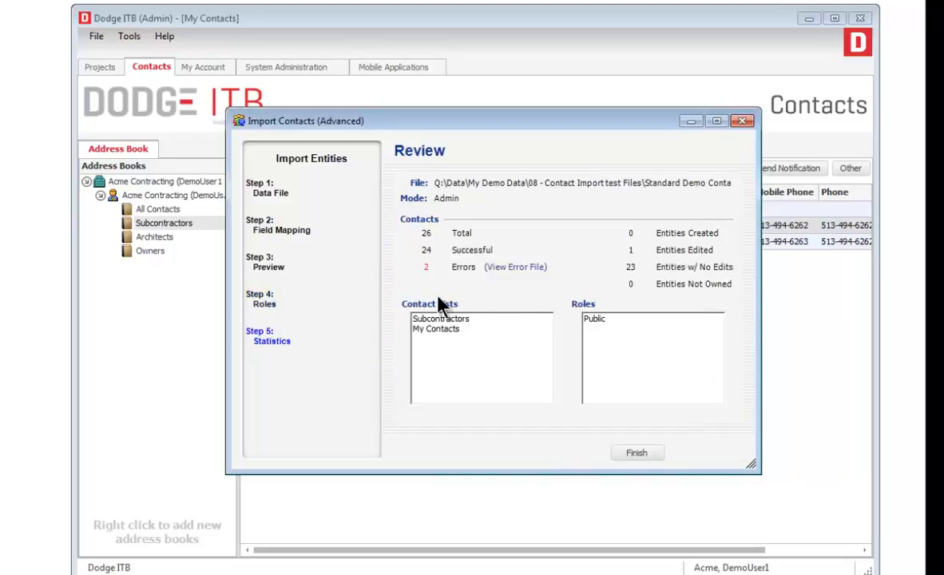
click(518, 269)
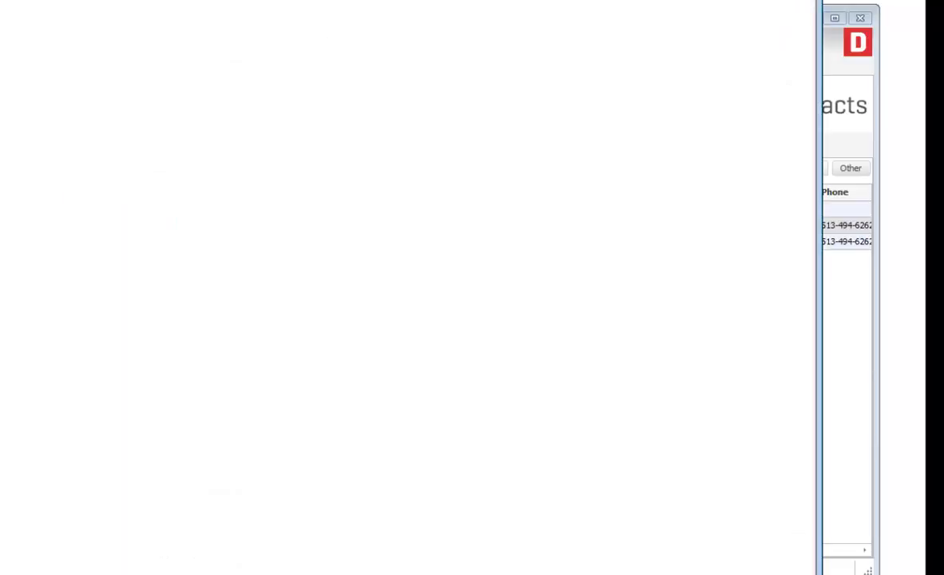
drag(435, 16, 483, 77)
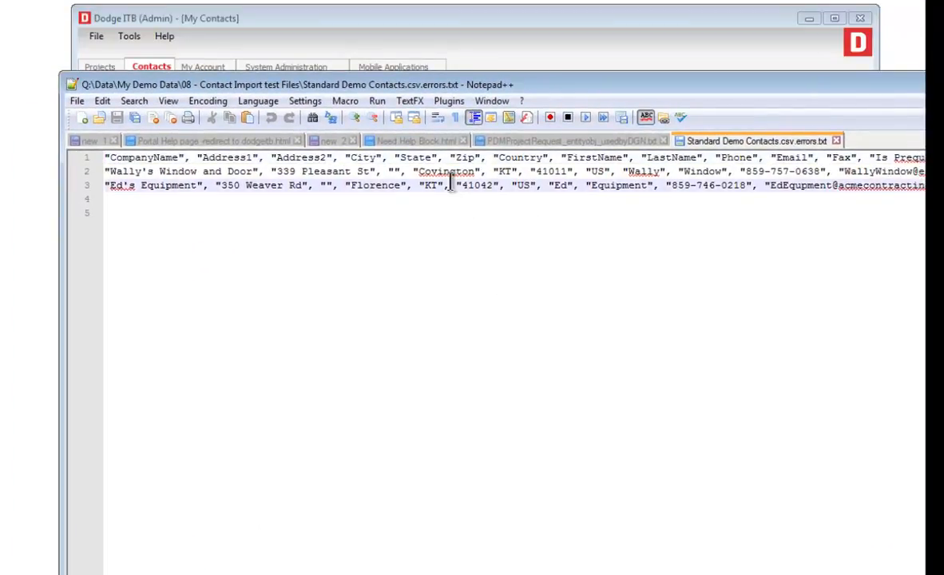
- Read the two rejected rows in Notepad++, then finish the import wizard
scroll(452, 183, right, 10)
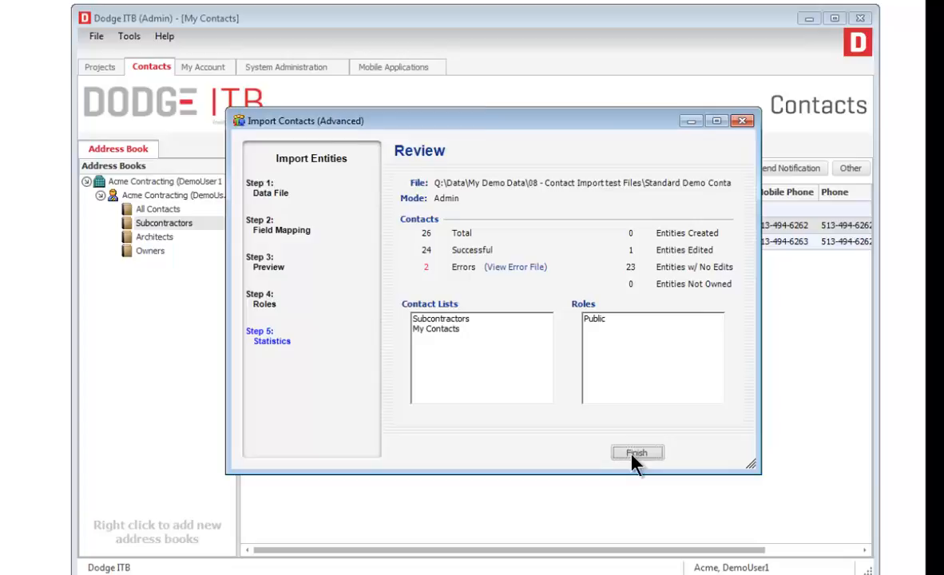
click(637, 454)
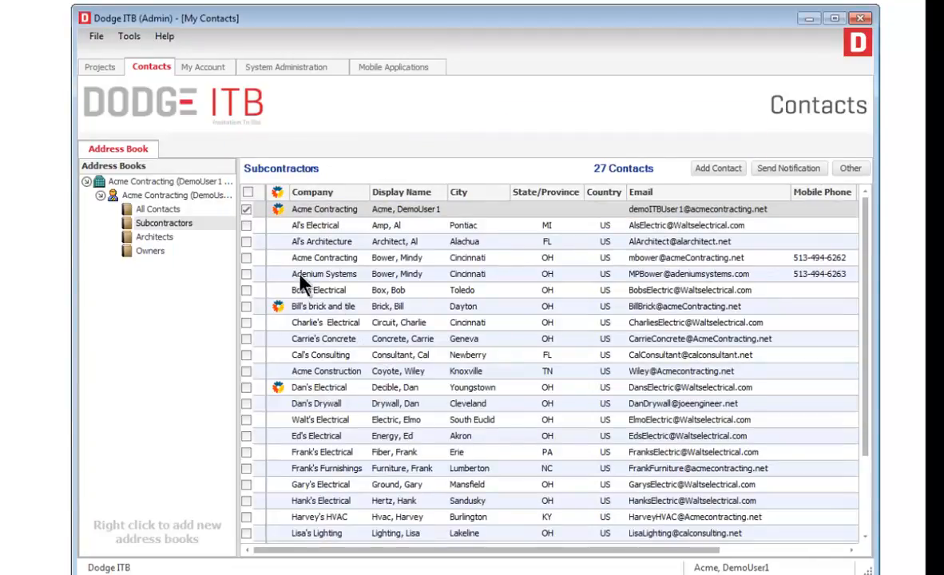
- Check the imported subcontractors by selecting Adenium Systems through Charlie's Electrical
click(311, 245)
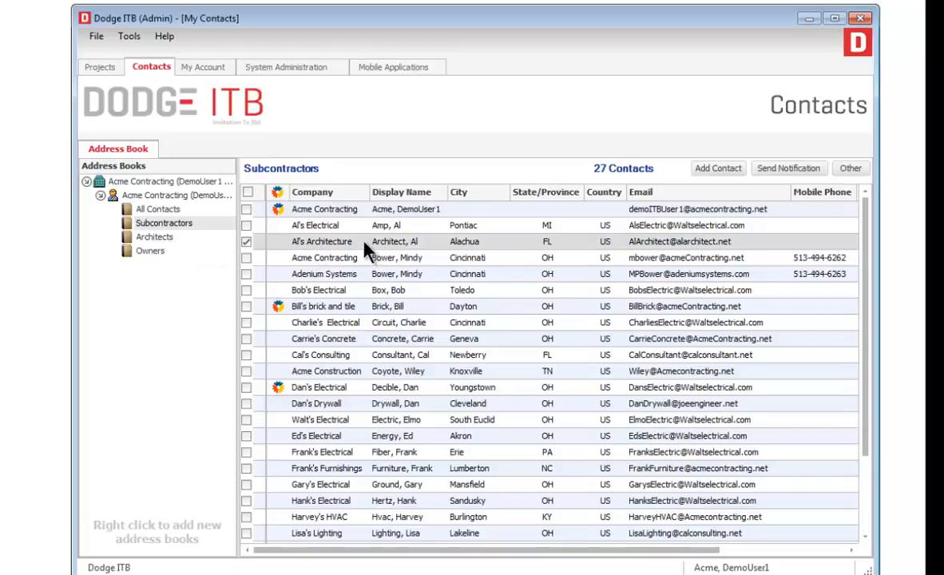
click(302, 228)
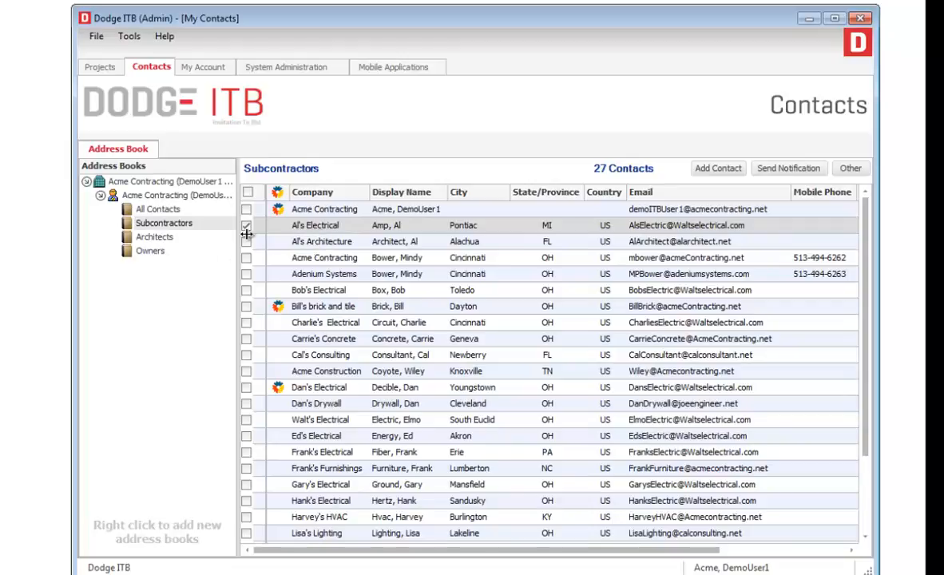
click(332, 320)
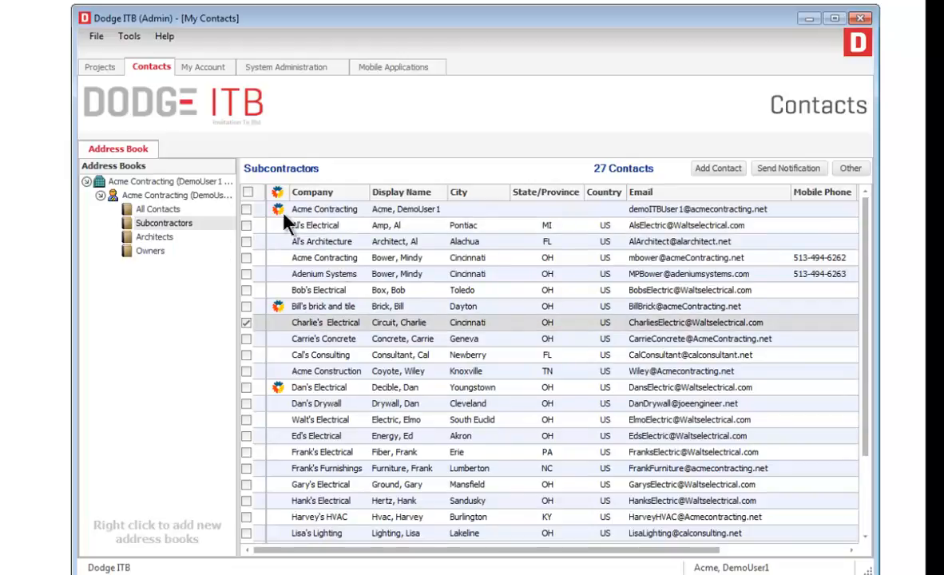
shift+click(326, 277)
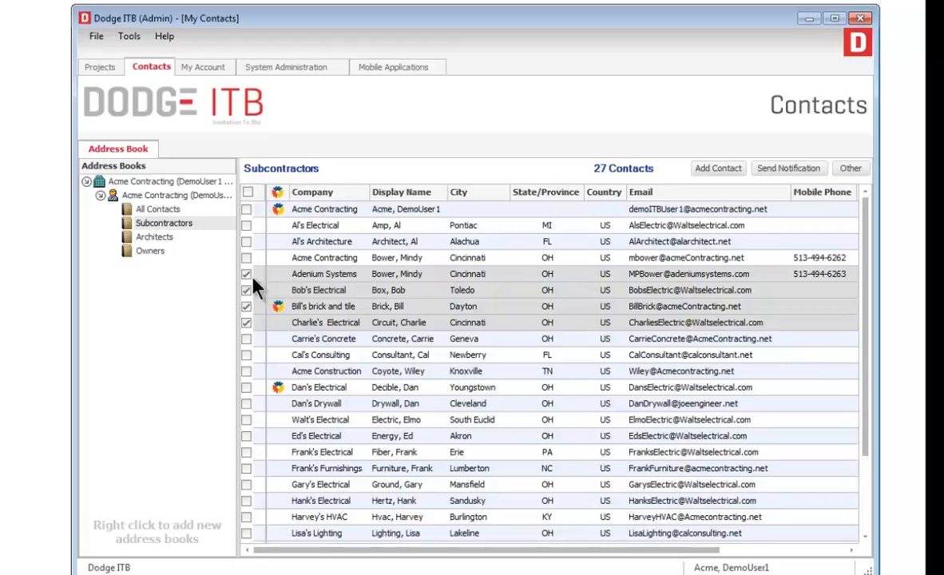
- Compare Architects and All Contacts, select Acme Contracting through Bob's Electrical, then end on All Contacts
click(155, 238)
click(157, 210)
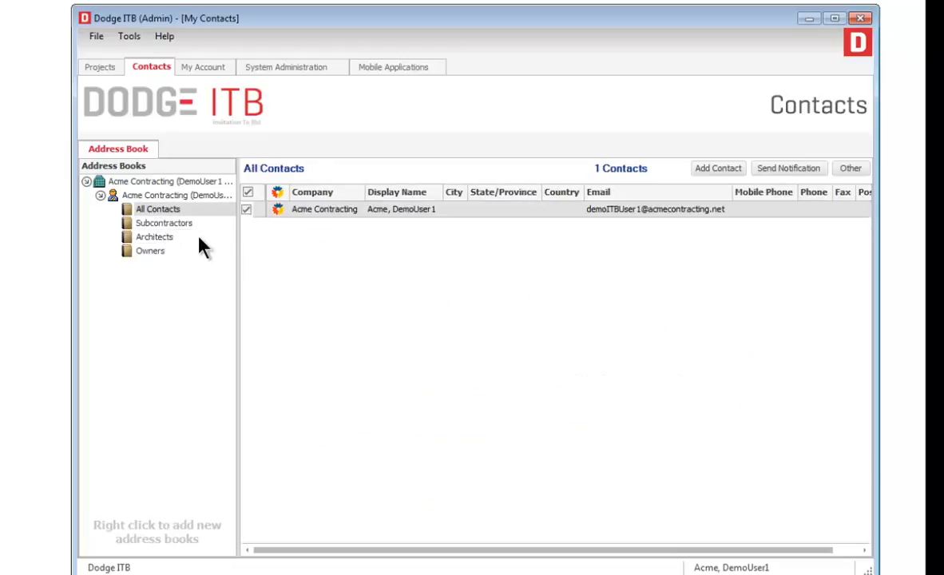
click(162, 224)
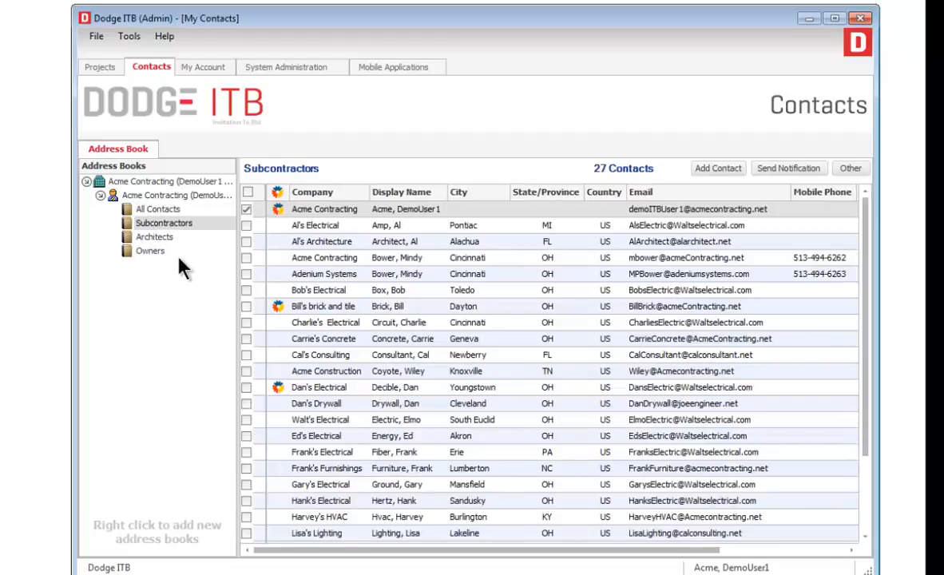
click(331, 258)
shift+click(331, 292)
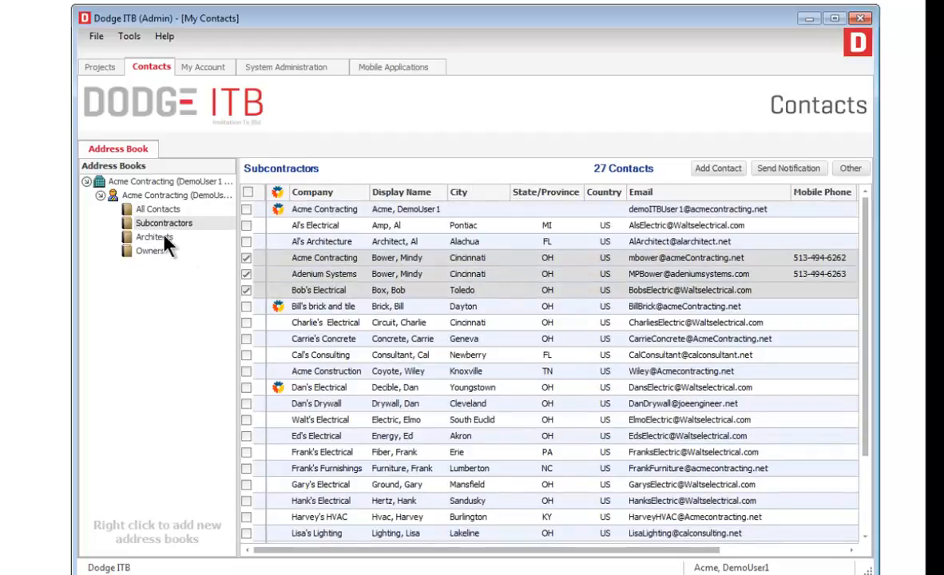
click(170, 210)
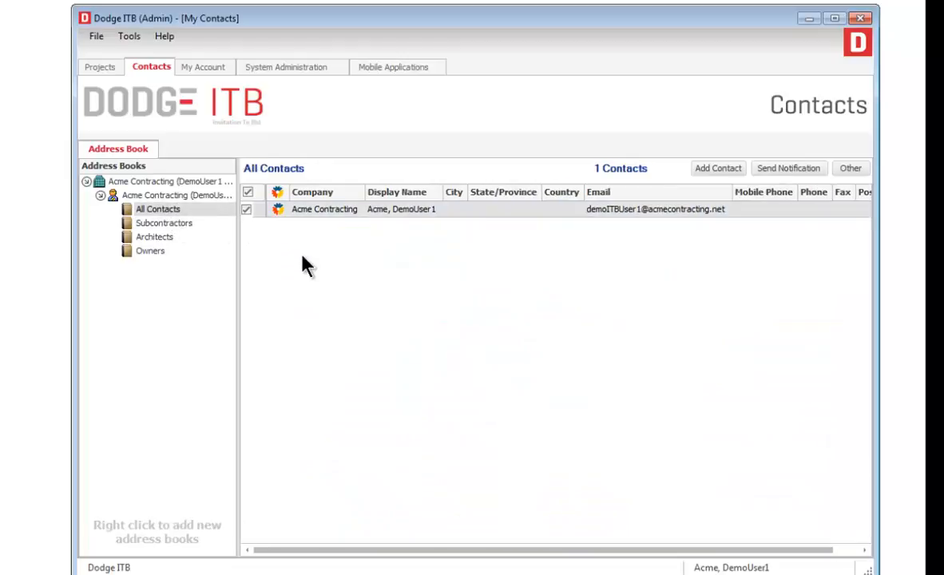